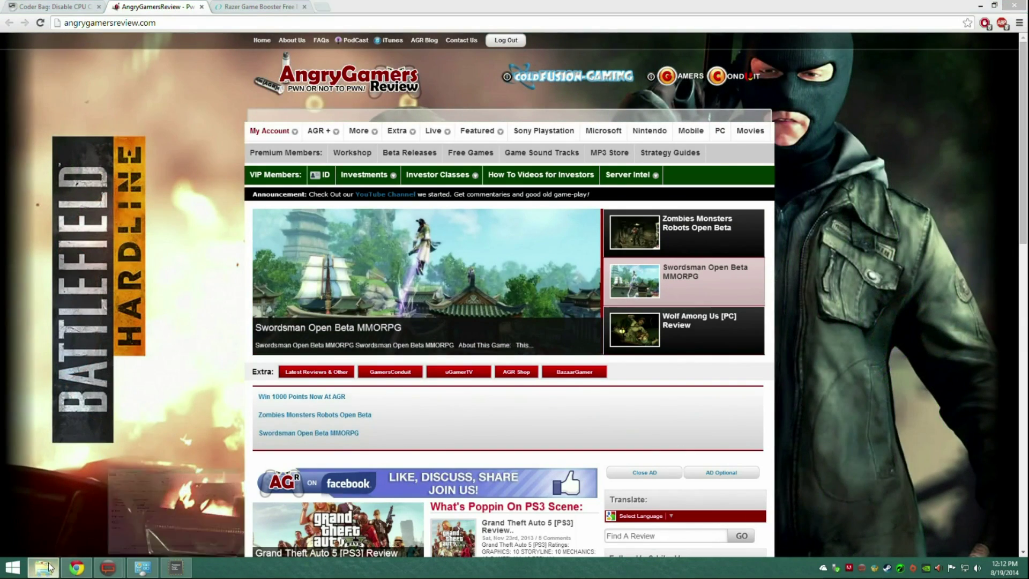
# Step: Browse to C: > Program Files (x86) > Origin Games > Battlefield 4 > __Installer > directx > redist
pyautogui.click(49, 567)
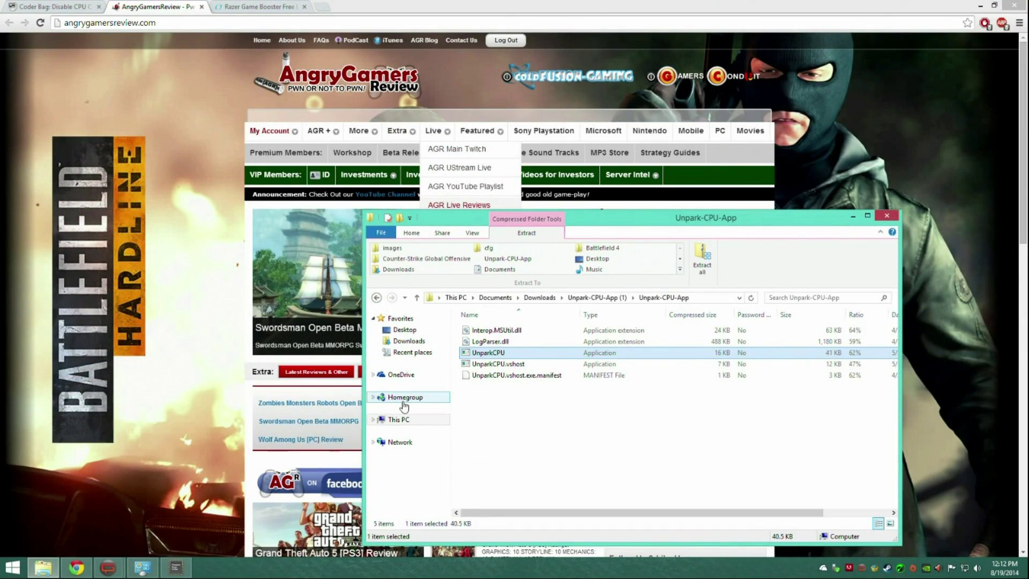
pyautogui.click(421, 423)
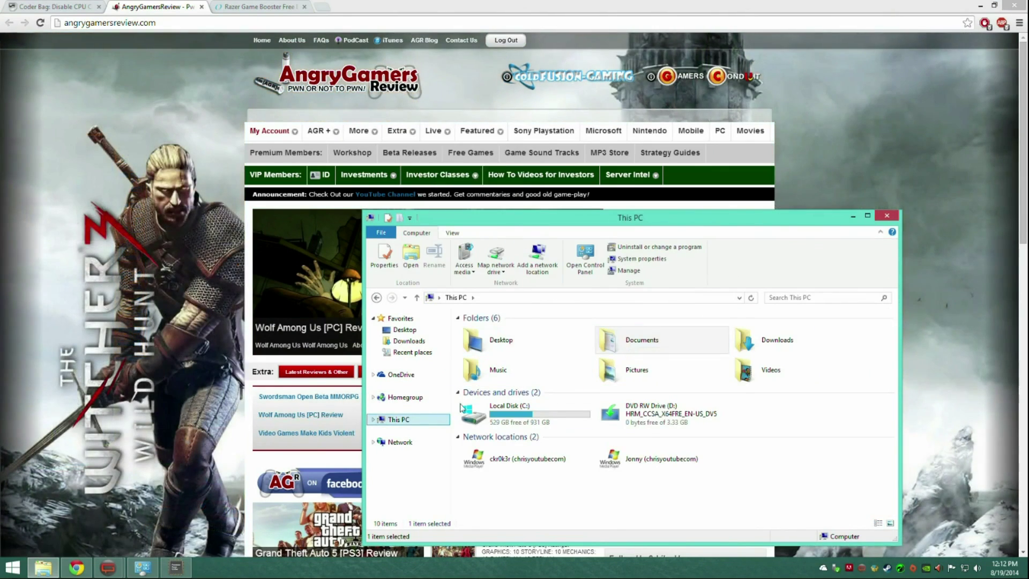
pyautogui.doubleClick(461, 406)
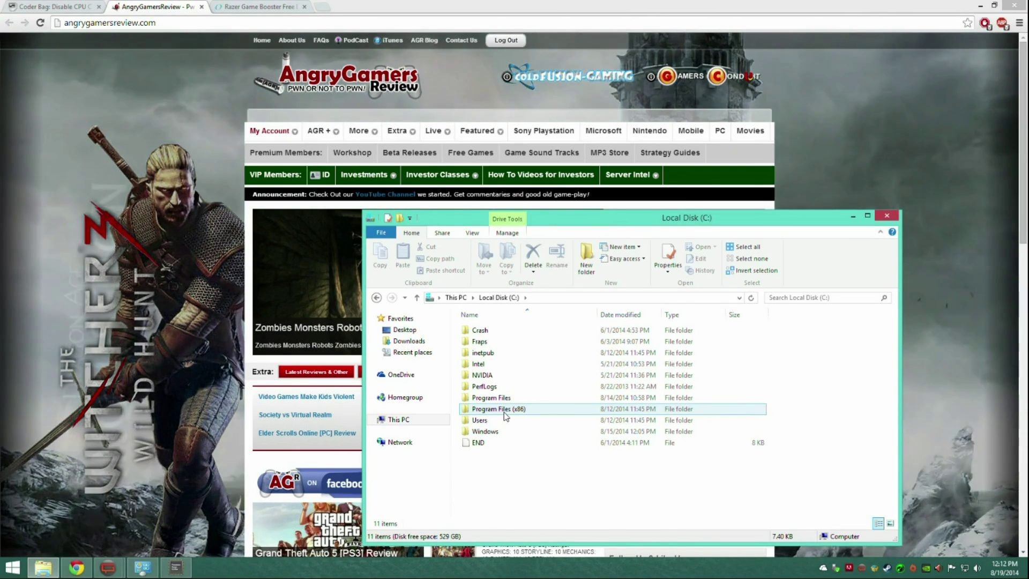
pyautogui.press('BackSpace')
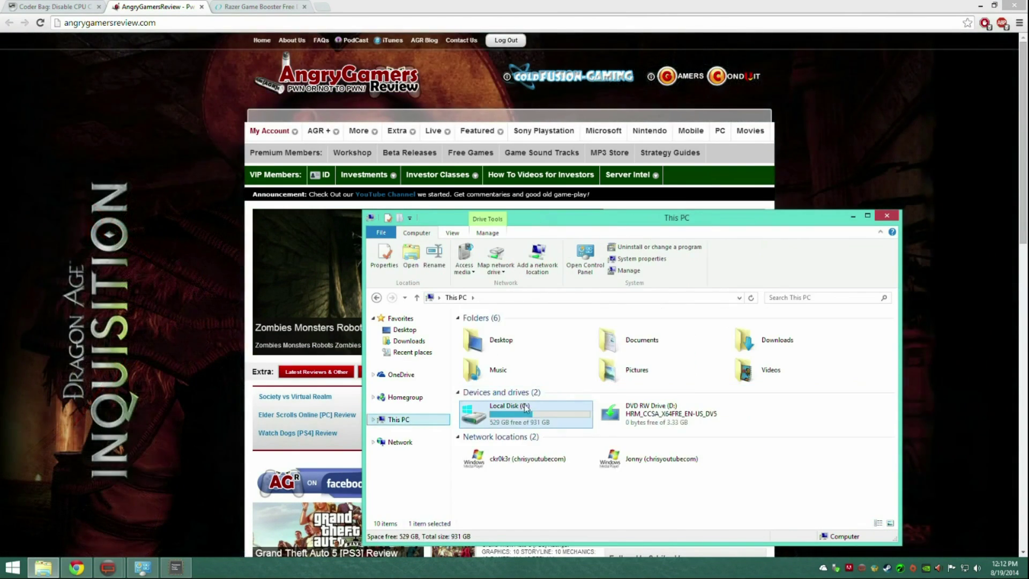
pyautogui.doubleClick(535, 407)
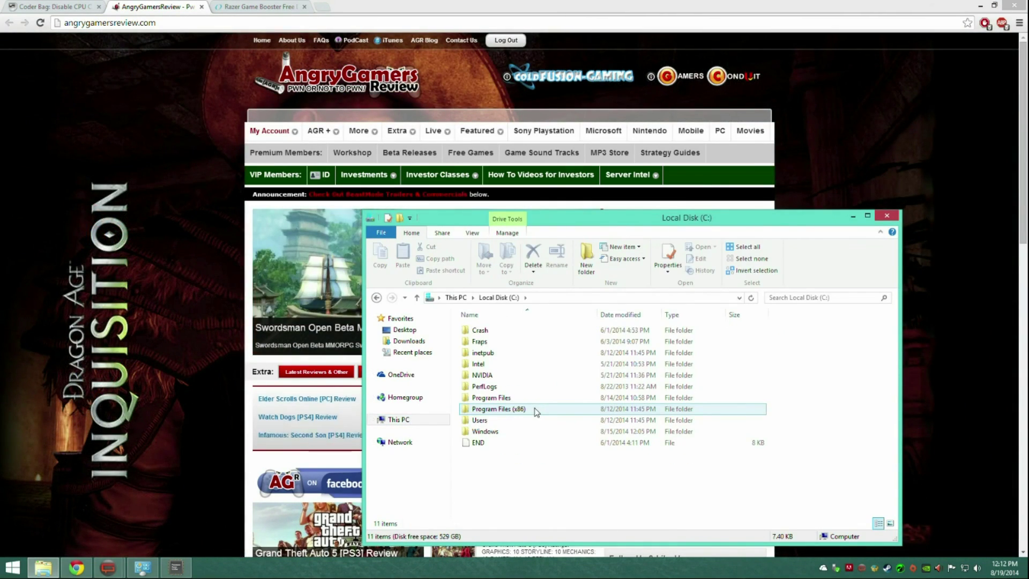
pyautogui.doubleClick(537, 411)
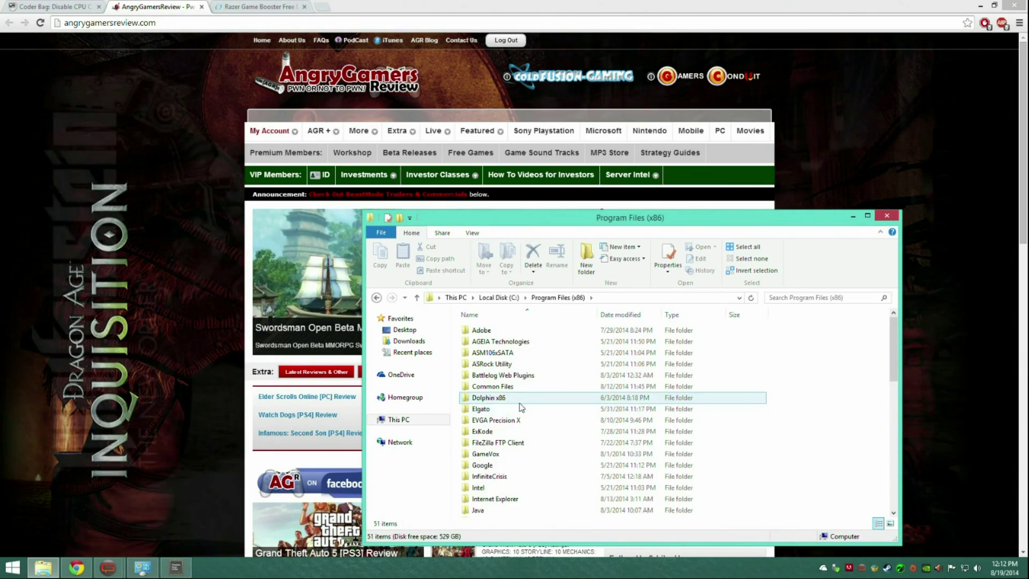
pyautogui.scroll(-6, 519, 397)
pyautogui.scroll(2, 517, 388)
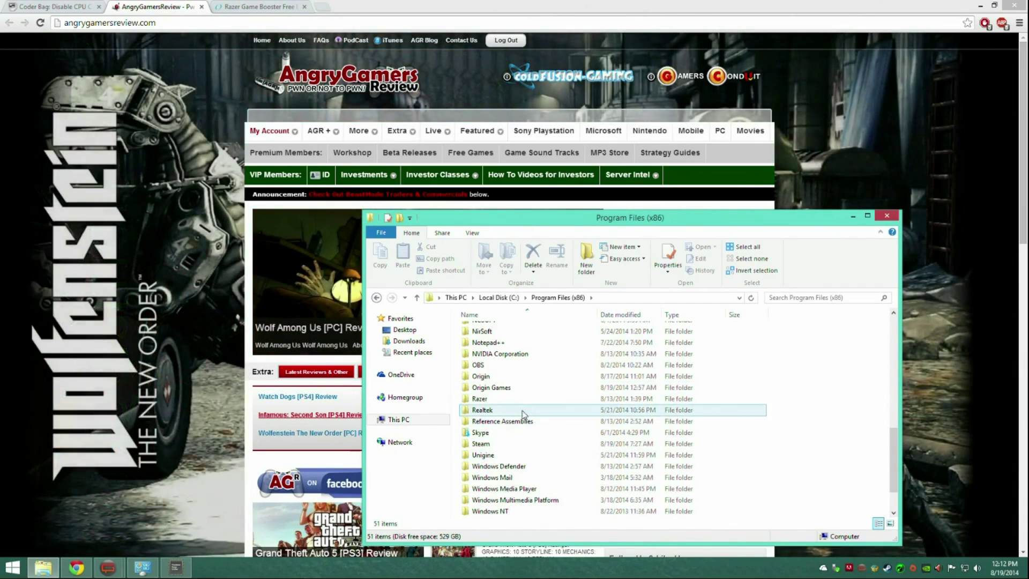
pyautogui.doubleClick(530, 389)
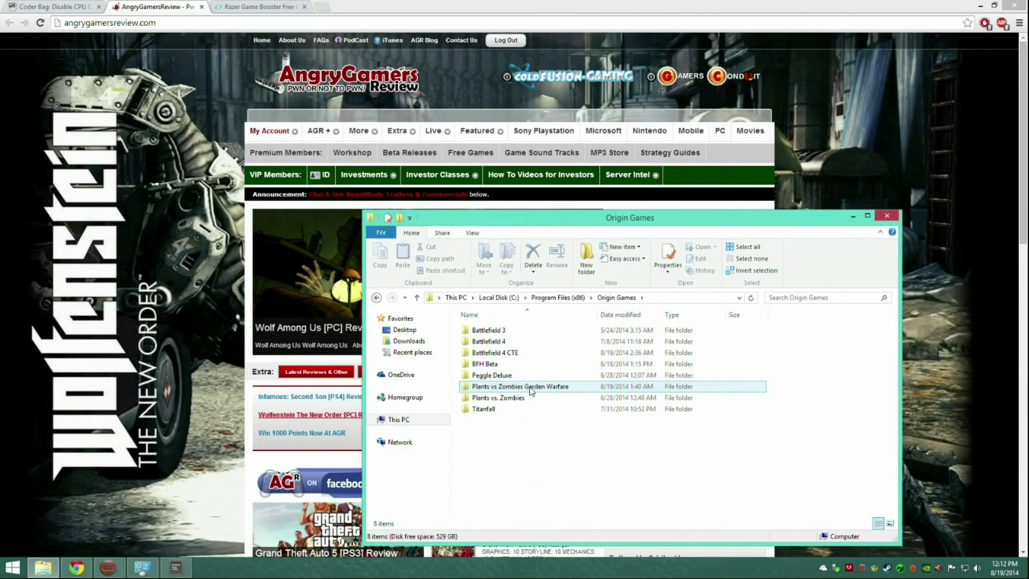
pyautogui.doubleClick(513, 339)
pyautogui.doubleClick(516, 338)
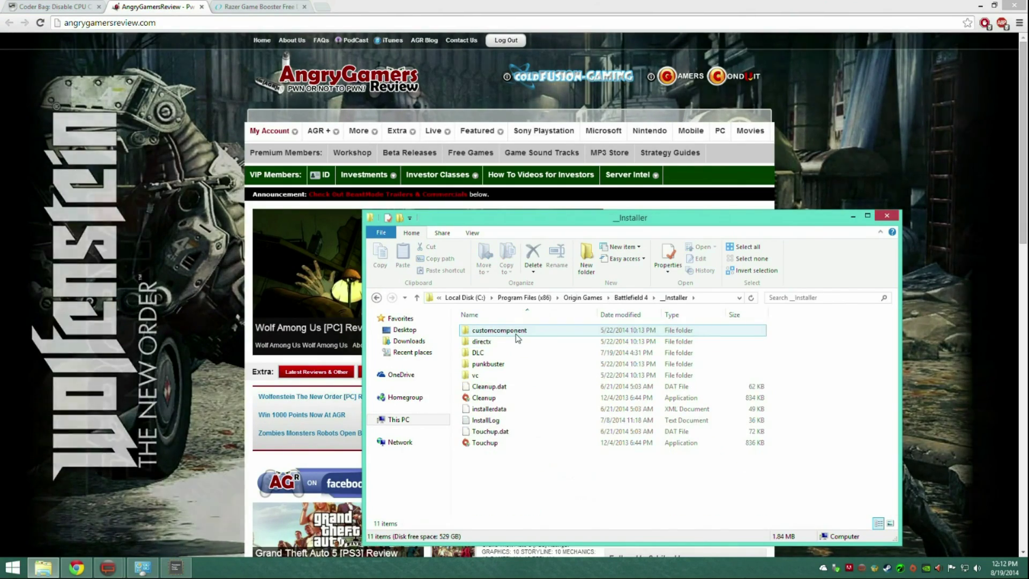
pyautogui.doubleClick(525, 343)
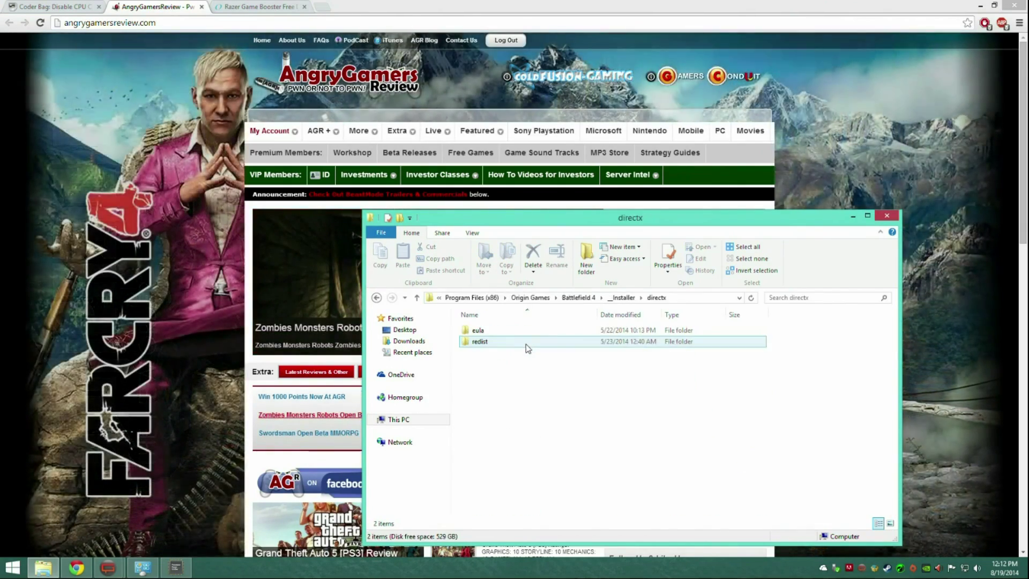
pyautogui.doubleClick(526, 344)
# Step: Run DXSETUP from the redist folder, decline the DirectX permission prompt, and close the folder window
pyautogui.scroll(-15, 531, 357)
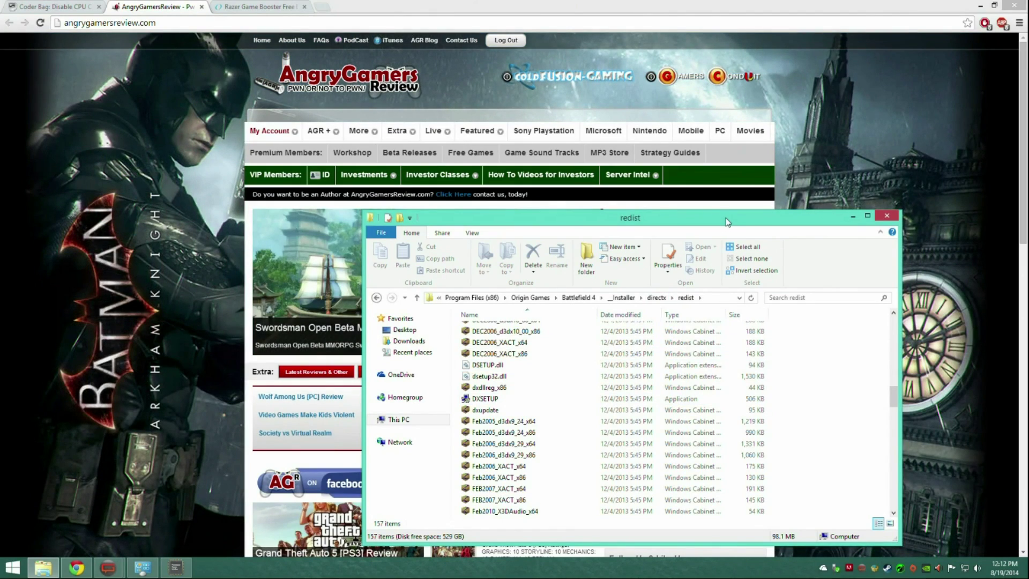
pyautogui.doubleClick(562, 399)
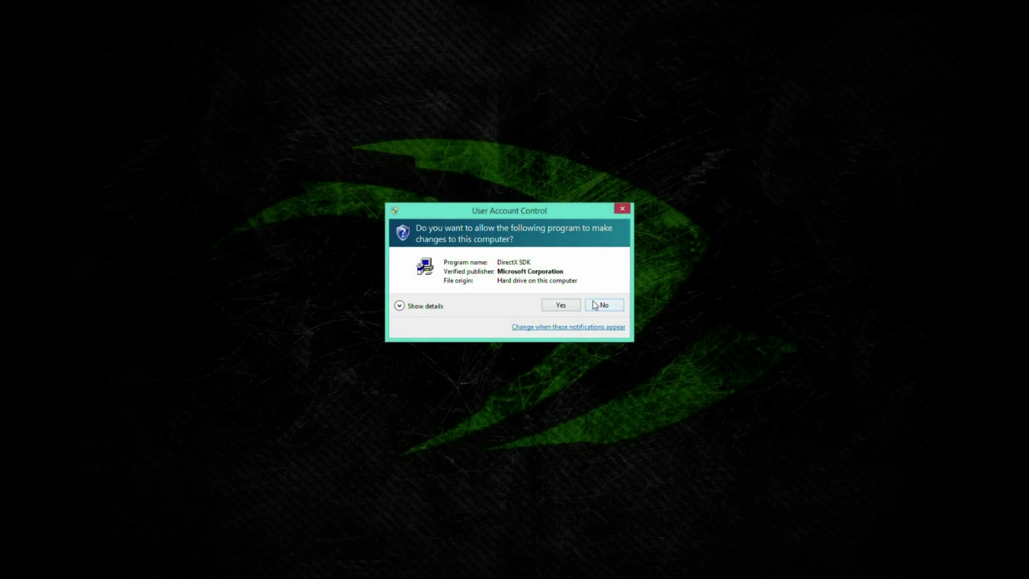
pyautogui.click(595, 305)
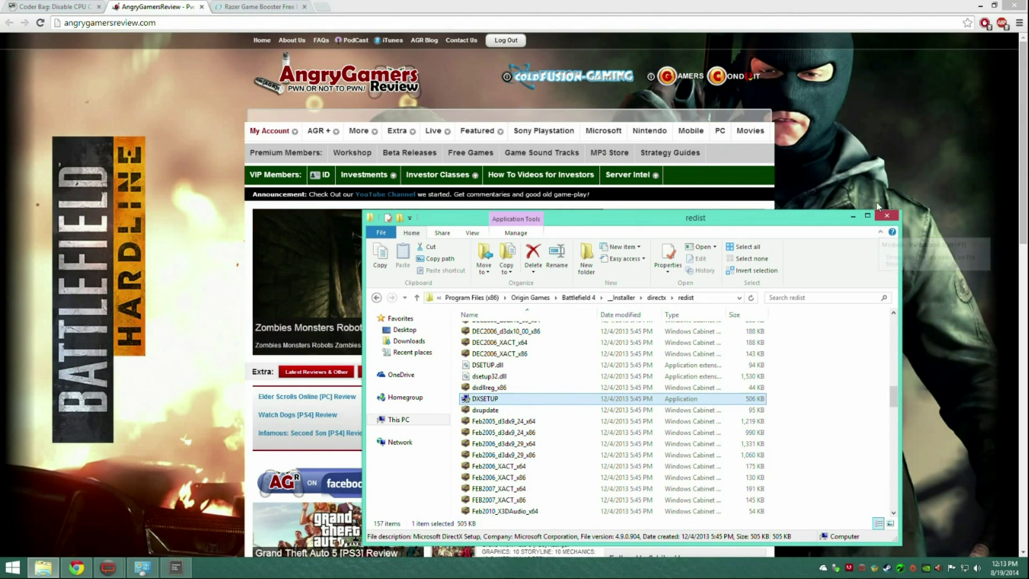
pyautogui.click(887, 216)
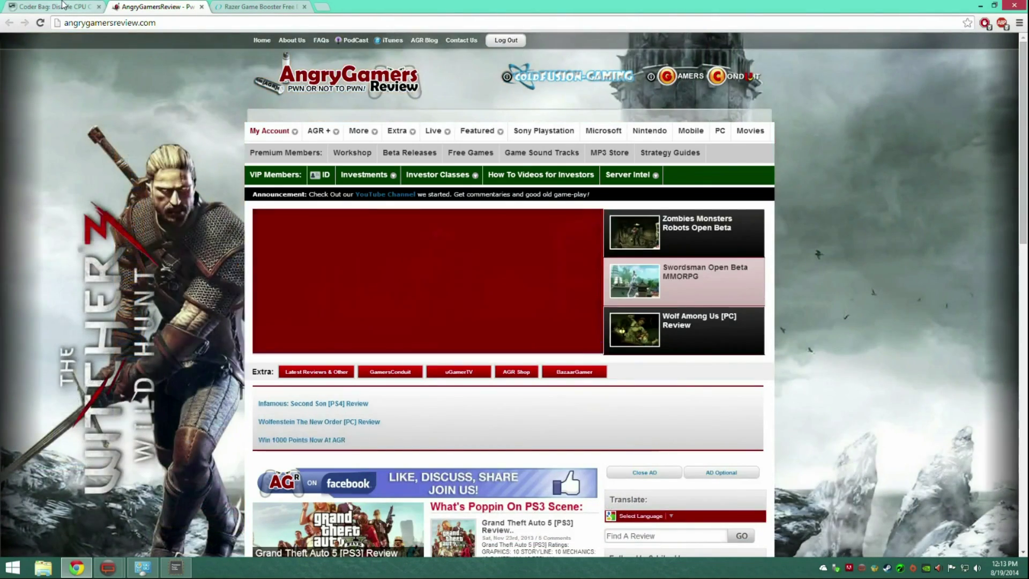
# Step: Switch to the Coder Bag CPU core parking article and scroll down to its application download link
pyautogui.click(94, 7)
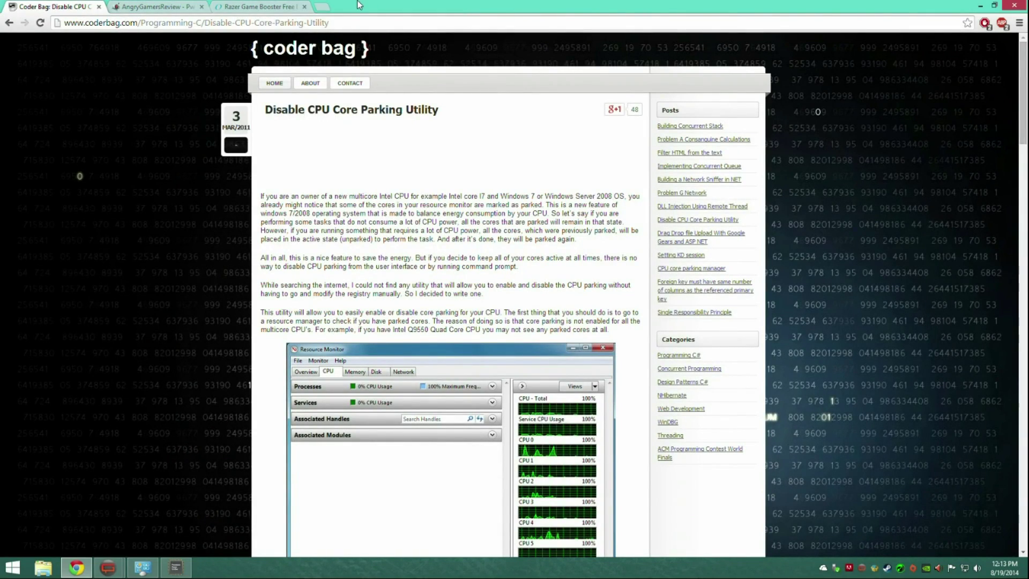
pyautogui.scroll(-12, 376, 176)
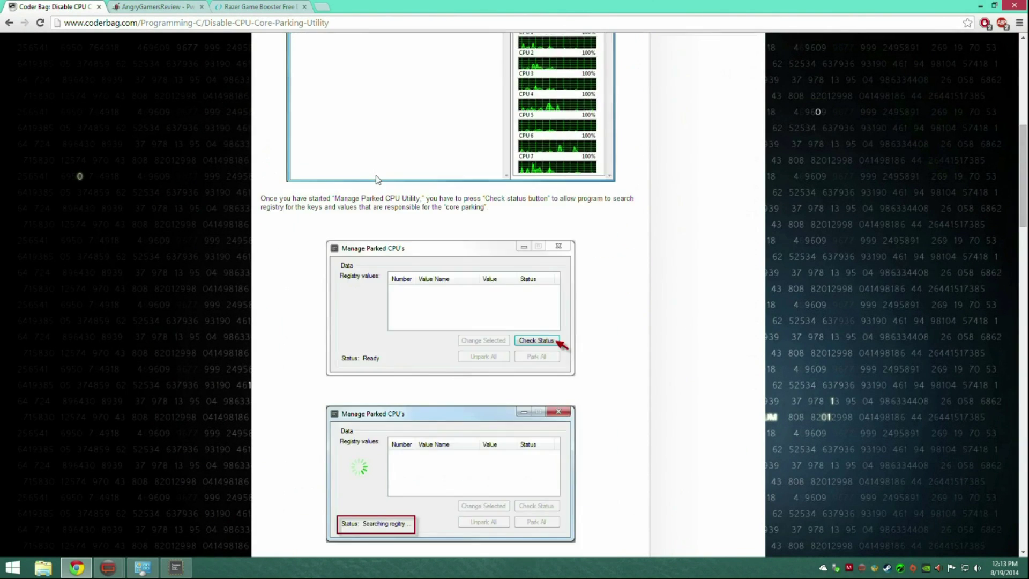
pyautogui.scroll(11, 376, 176)
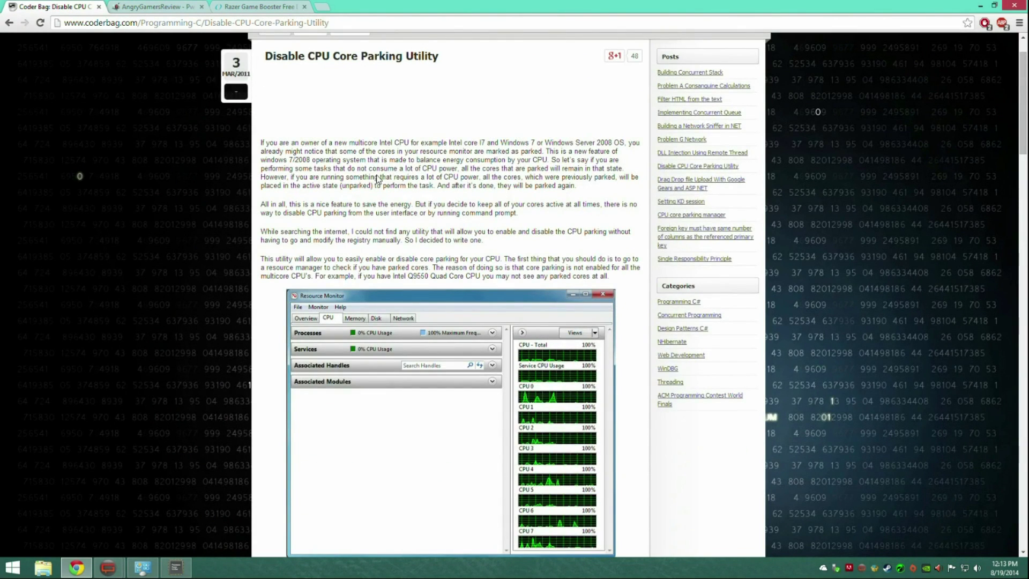
pyautogui.scroll(-9, 376, 179)
pyautogui.scroll(5, 377, 178)
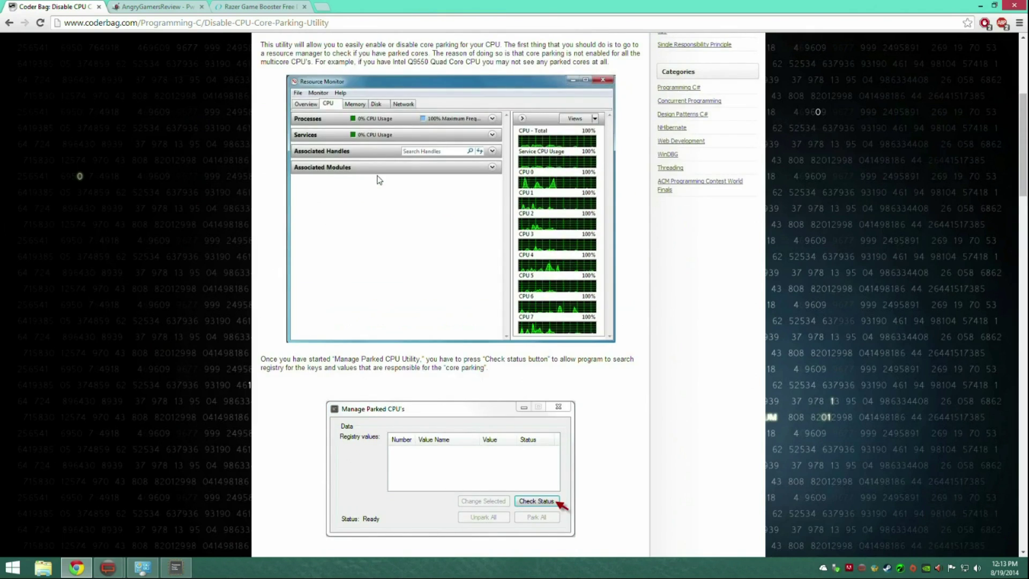
pyautogui.scroll(-5, 377, 178)
pyautogui.scroll(-3, 379, 179)
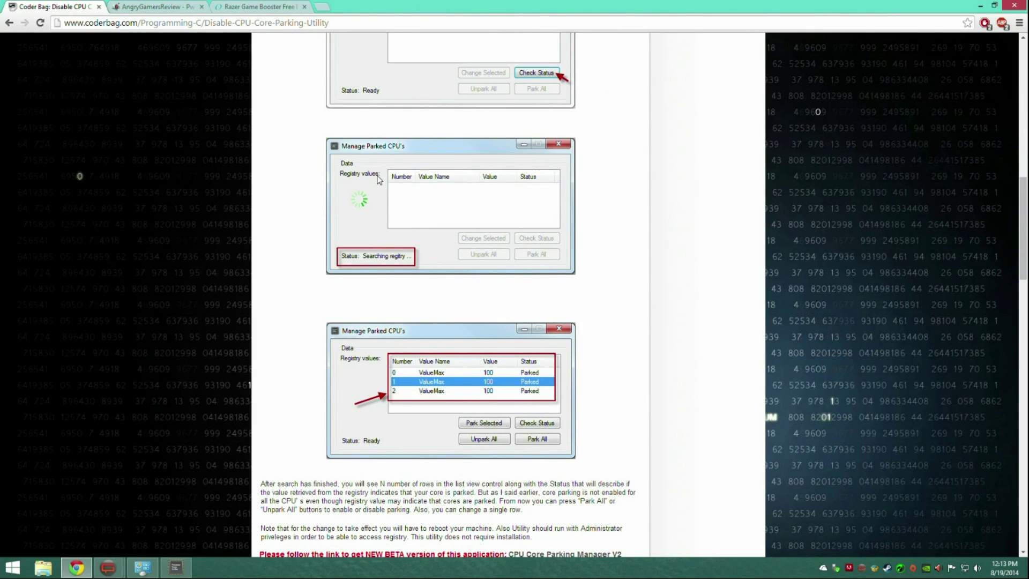
pyautogui.scroll(-3, 642, 288)
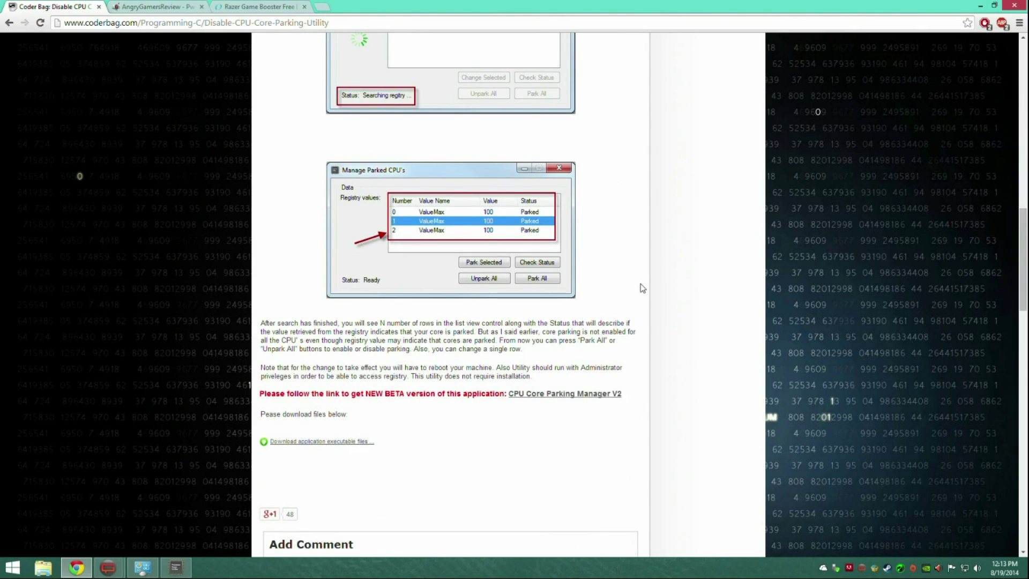
pyautogui.scroll(18, 643, 288)
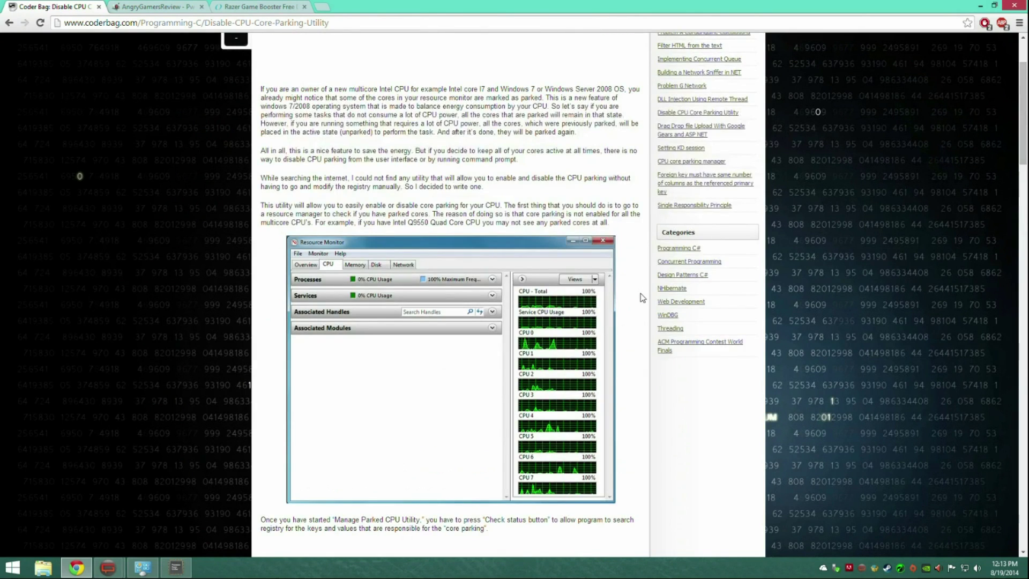
pyautogui.scroll(1, 642, 297)
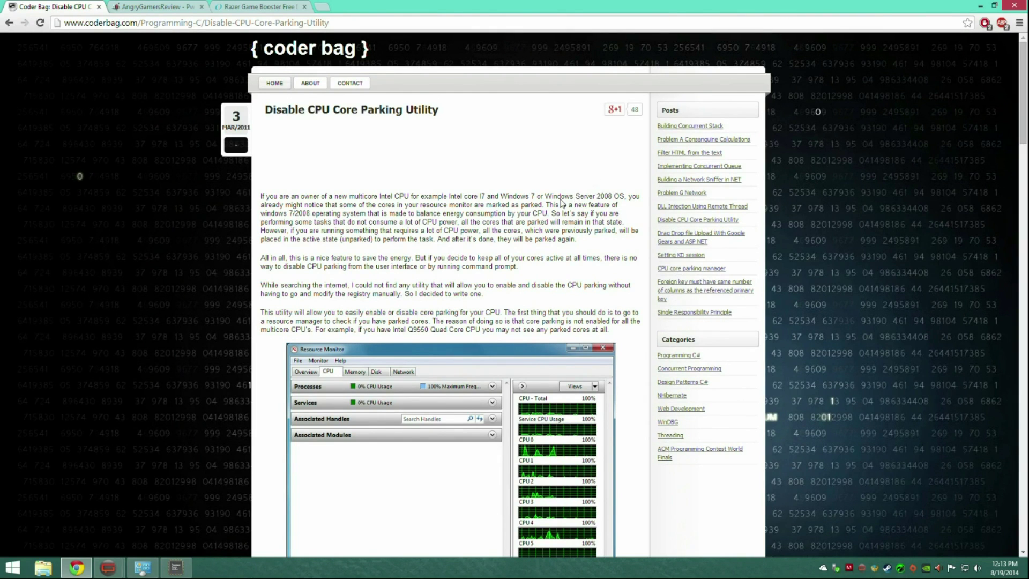
pyautogui.scroll(-10, 561, 215)
pyautogui.scroll(-5, 595, 257)
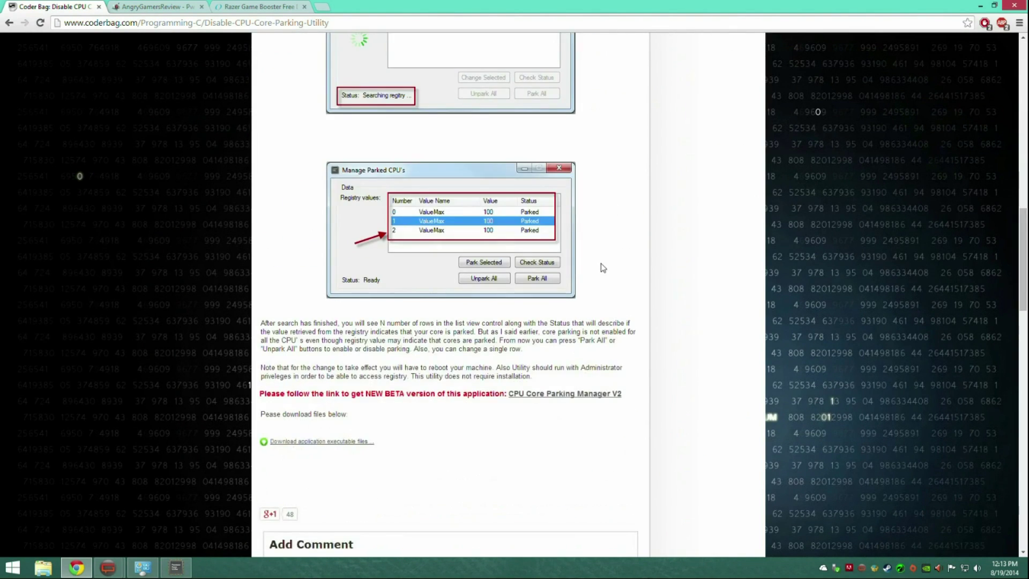
pyautogui.scroll(-5, 602, 267)
pyautogui.scroll(15, 602, 267)
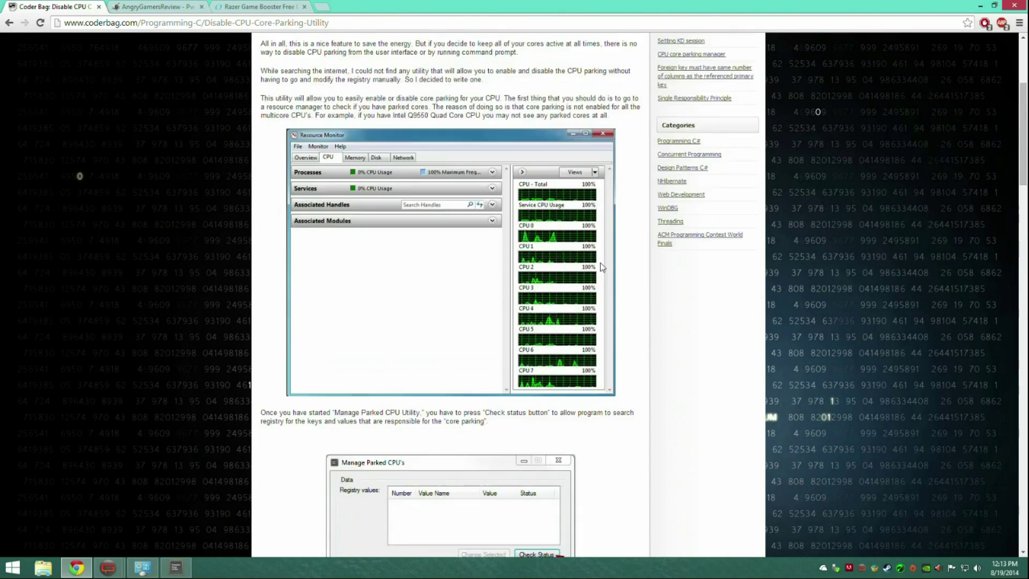
pyautogui.scroll(4, 601, 263)
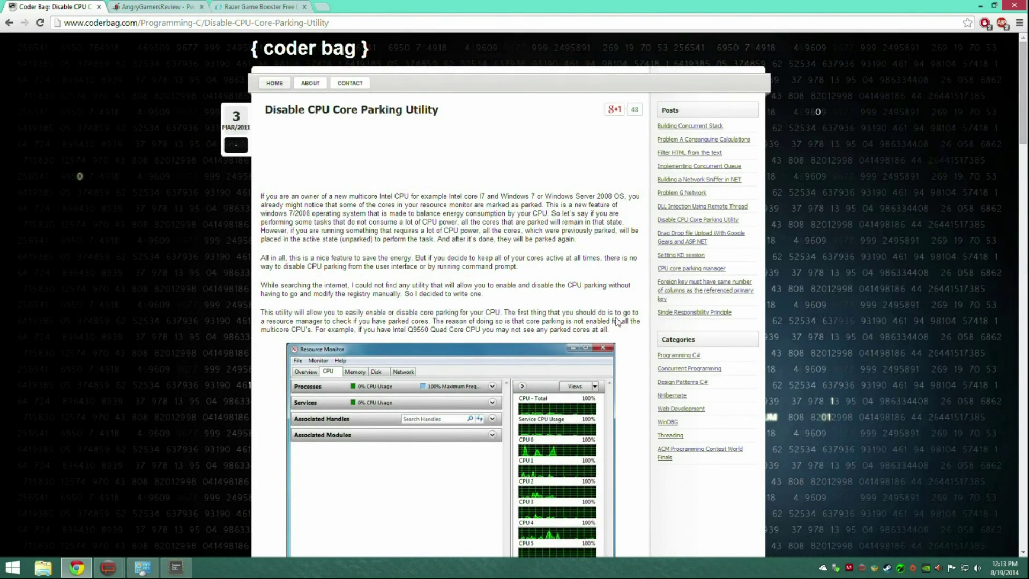
pyautogui.scroll(-6, 622, 361)
pyautogui.scroll(-9, 620, 355)
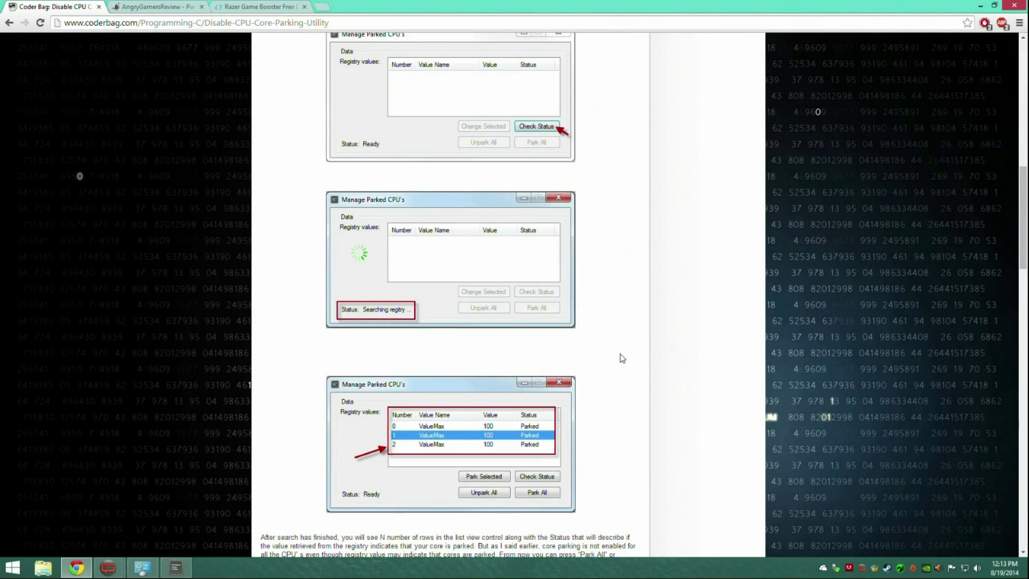
pyautogui.scroll(-5, 621, 356)
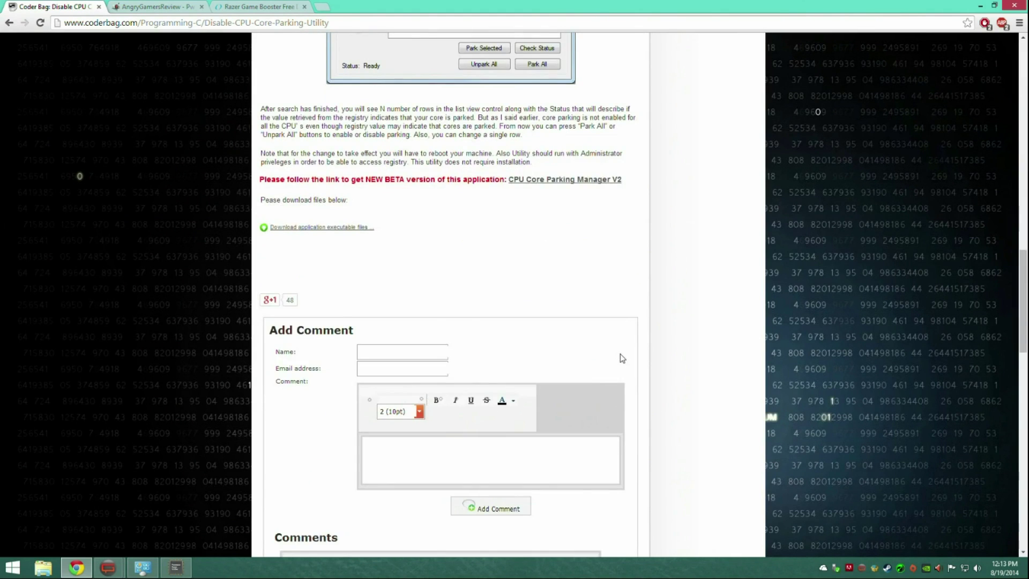
pyautogui.scroll(12, 620, 356)
pyautogui.scroll(8, 620, 358)
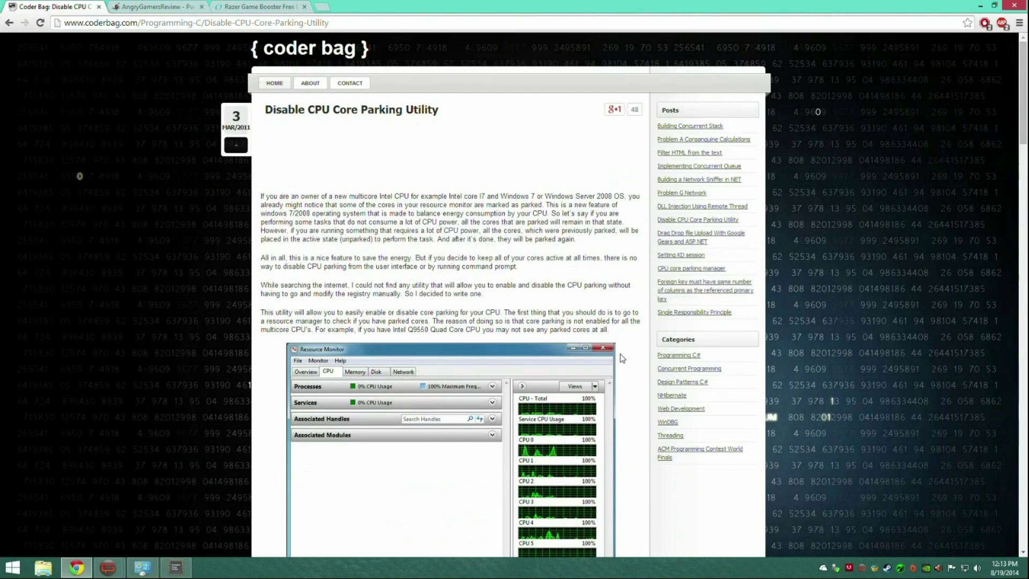
pyautogui.scroll(-3, 620, 354)
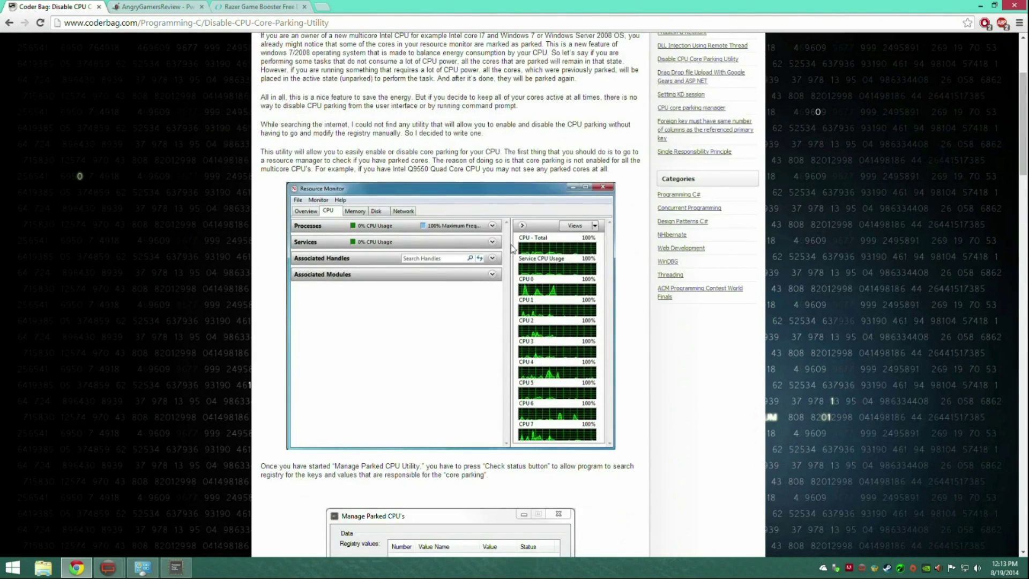
pyautogui.scroll(3, 253, 51)
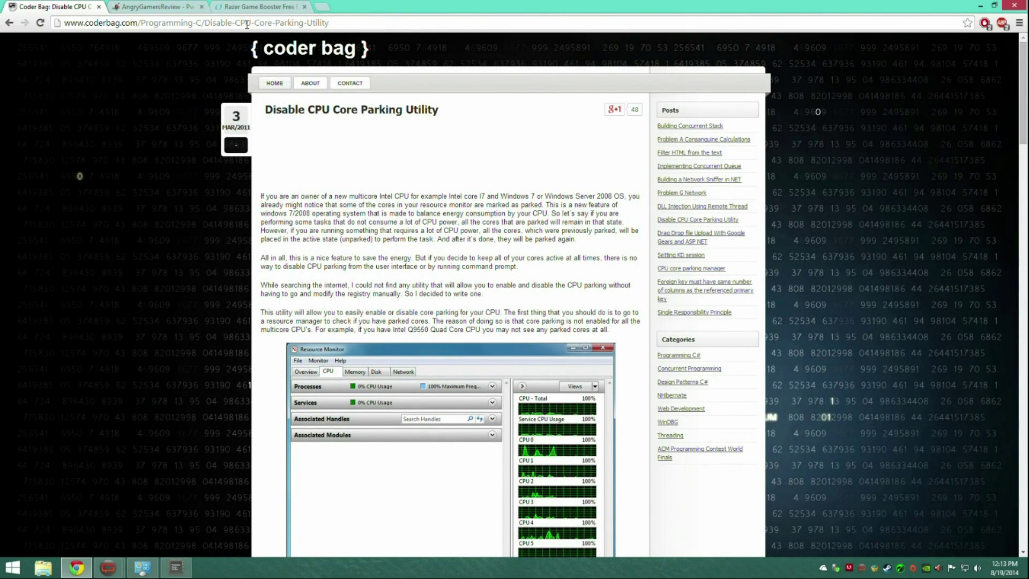
pyautogui.scroll(-20, 408, 225)
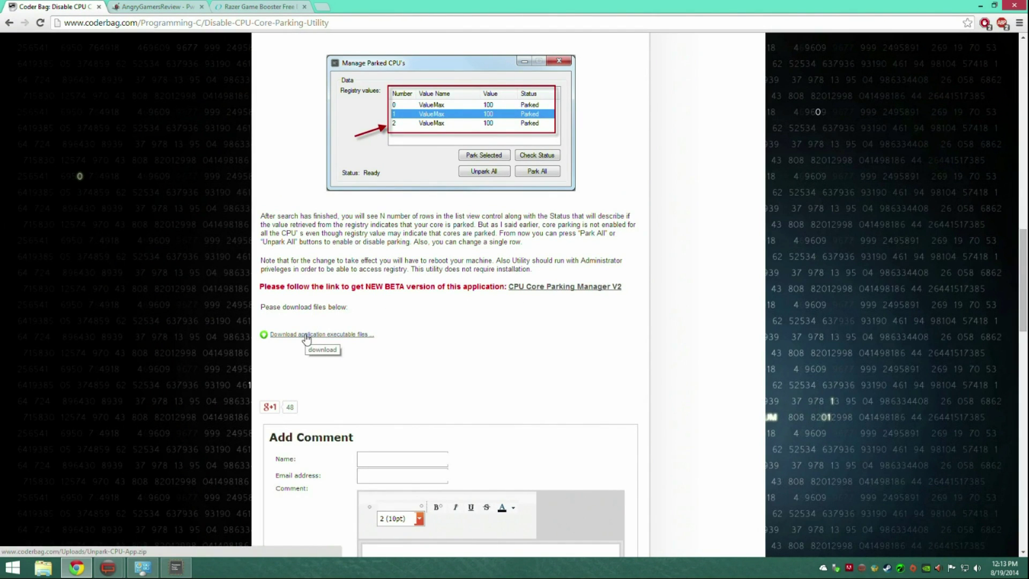
# Step: Open Unpark-CPU-App (1).zip from Downloads and its Unpark-CPU-App folder, then restore Manage Parked CPU's
pyautogui.click(42, 568)
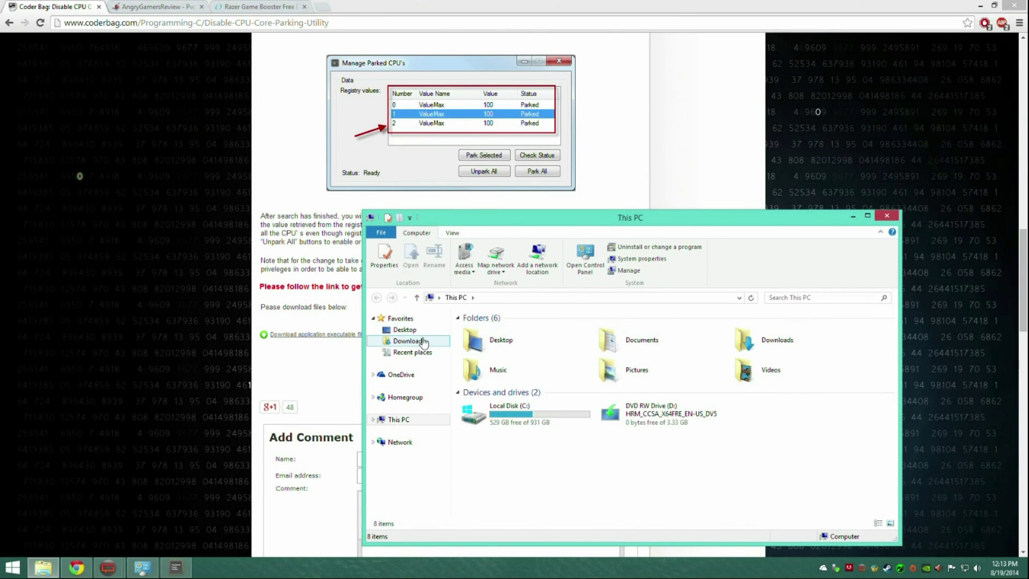
pyautogui.click(423, 342)
pyautogui.doubleClick(571, 418)
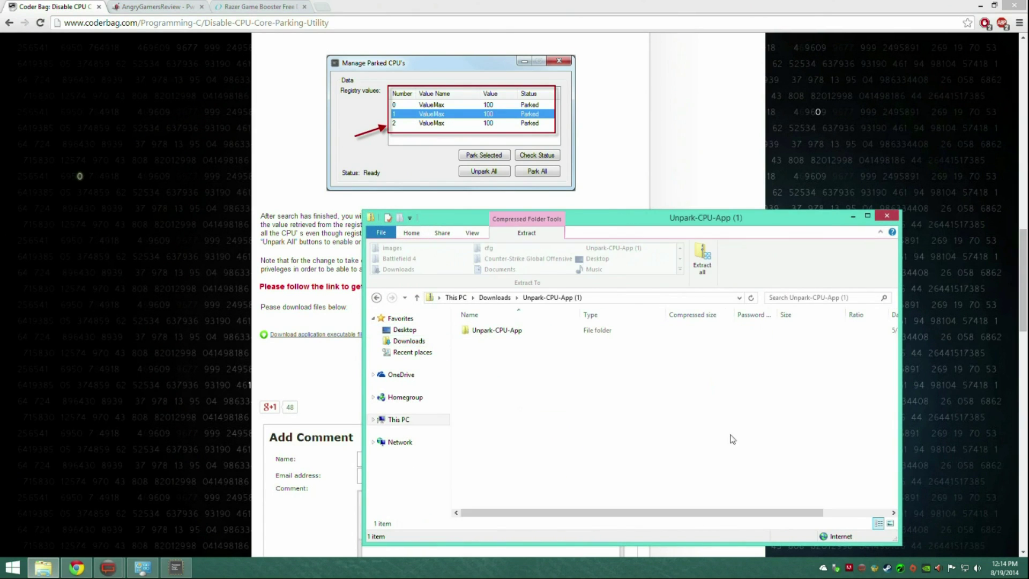
pyautogui.doubleClick(513, 333)
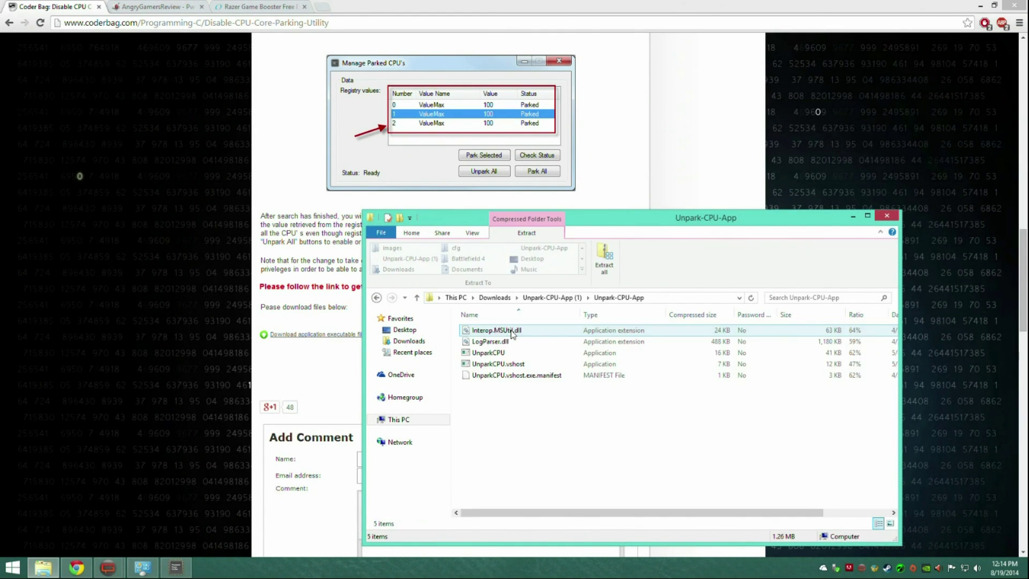
pyautogui.moveTo(179, 576)
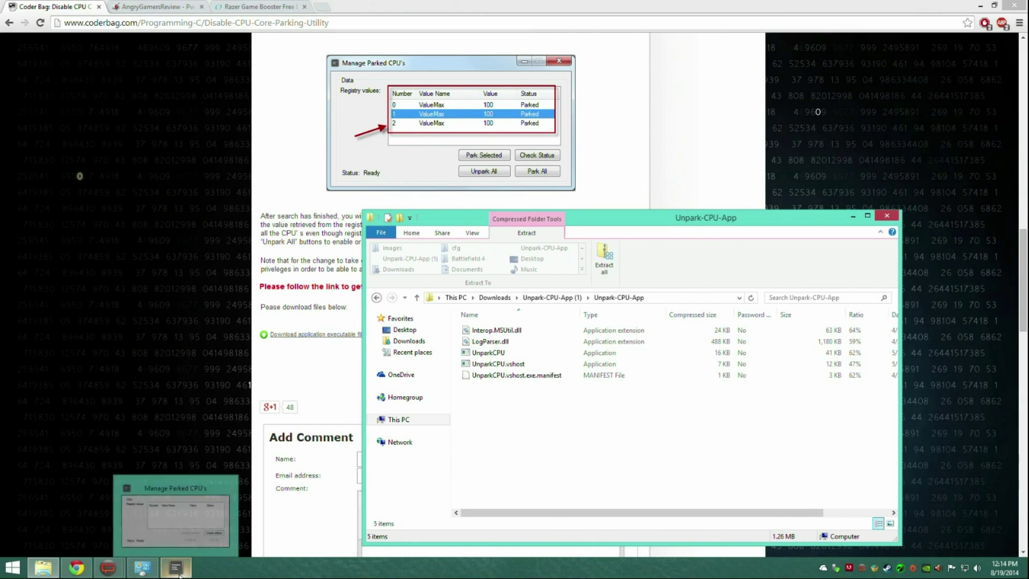
pyautogui.click(497, 355)
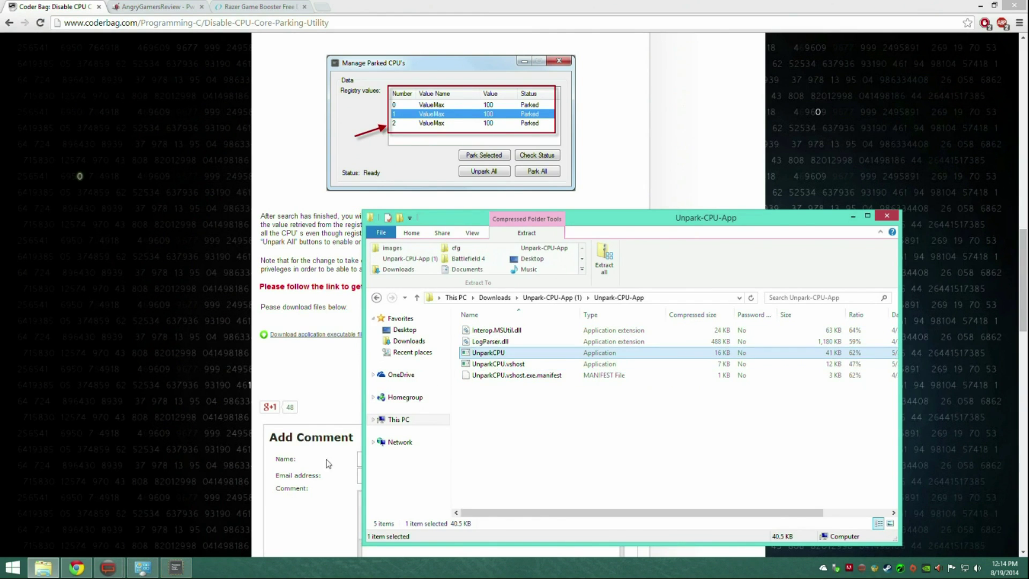
pyautogui.click(172, 567)
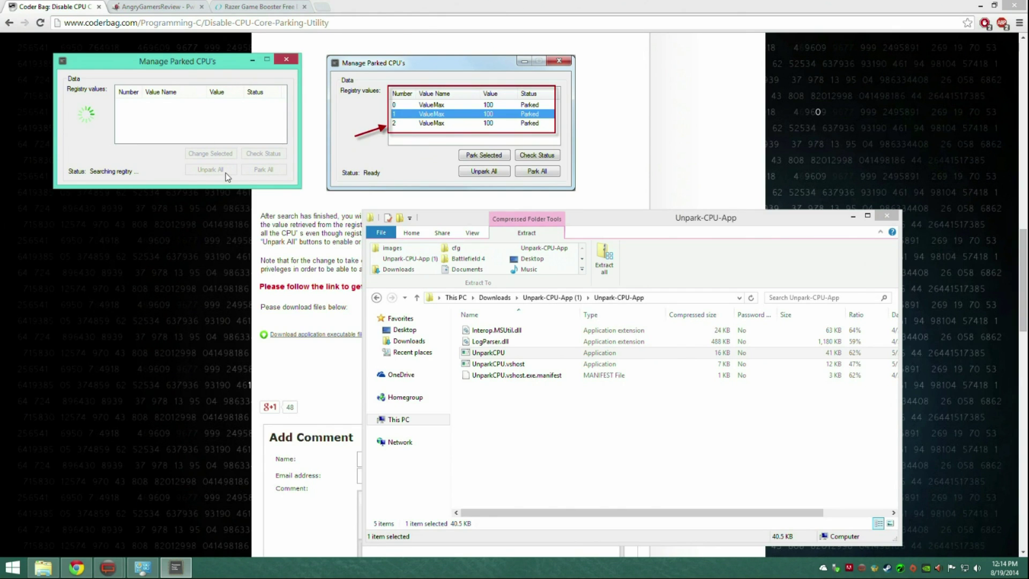
# Step: Move Manage Parked CPU's to the screen centre, close it, and bring Chrome back to the front
pyautogui.moveTo(220, 69); pyautogui.dragTo(564, 142)
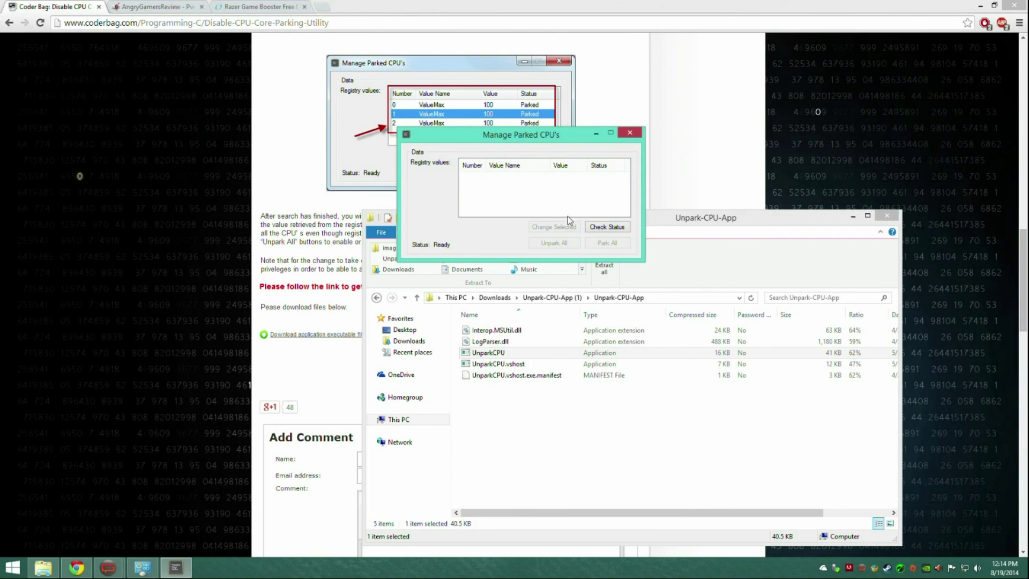
pyautogui.click(630, 132)
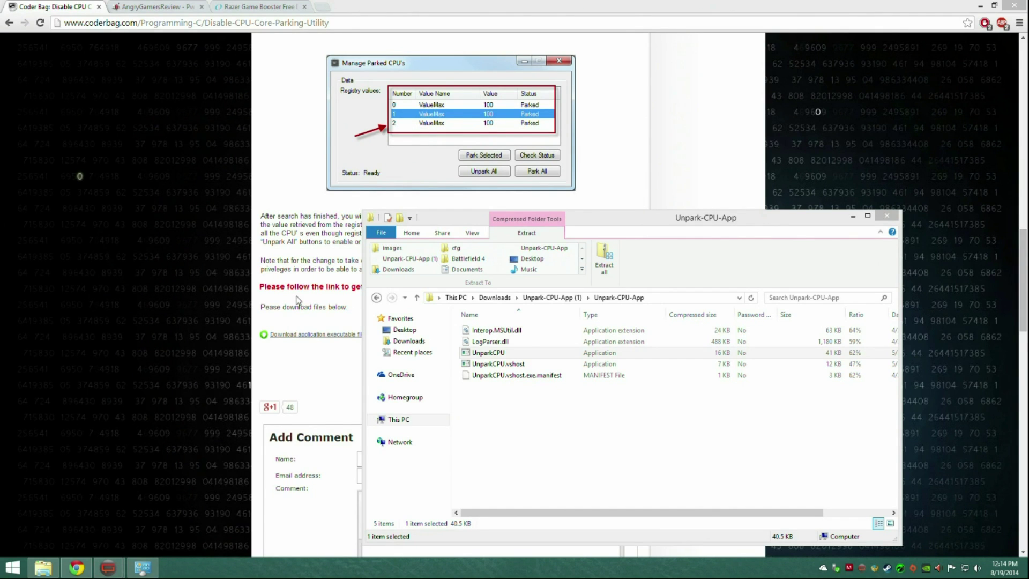
pyautogui.moveTo(460, 5)
pyautogui.mouseDown()
pyautogui.moveTo(473, 8)
pyautogui.moveTo(477, 61)
pyautogui.moveTo(477, 5)
pyautogui.mouseUp()
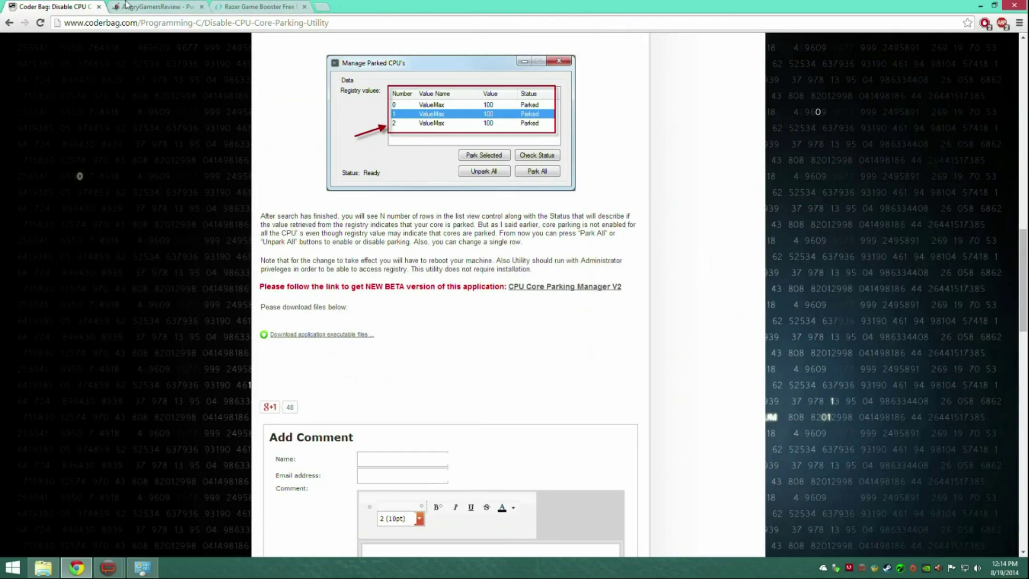
# Step: Switch Chrome to AngryGamersReview and open C: > Program Files (x86) > Origin Games > Battlefield 4
pyautogui.click(150, 6)
pyautogui.click(44, 568)
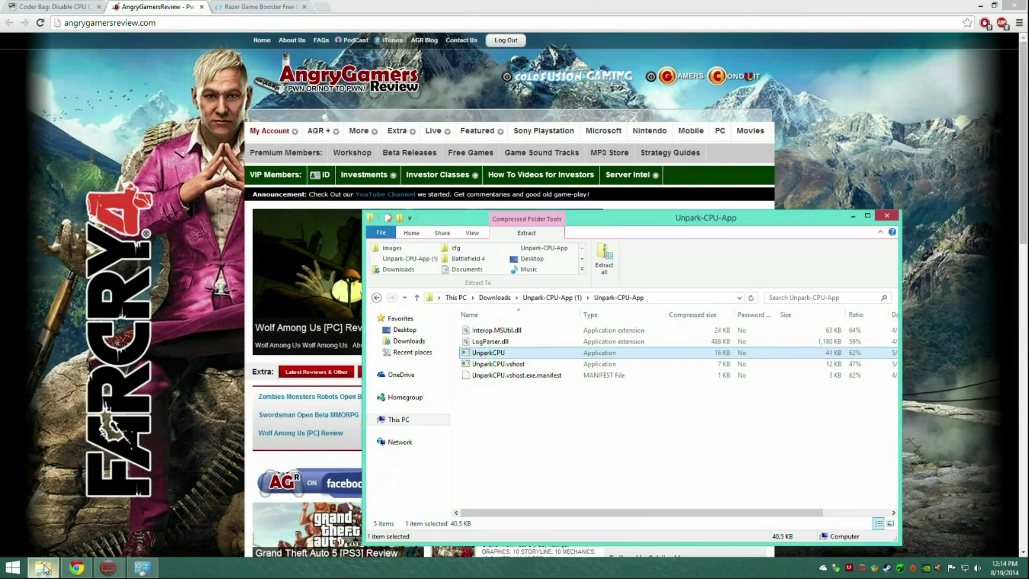
pyautogui.click(412, 343)
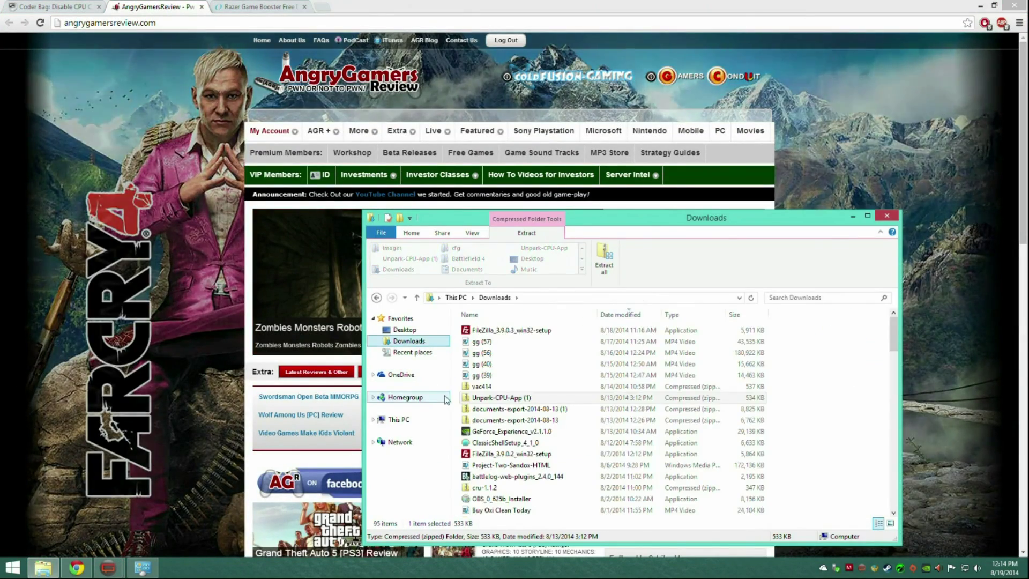
pyautogui.click(413, 420)
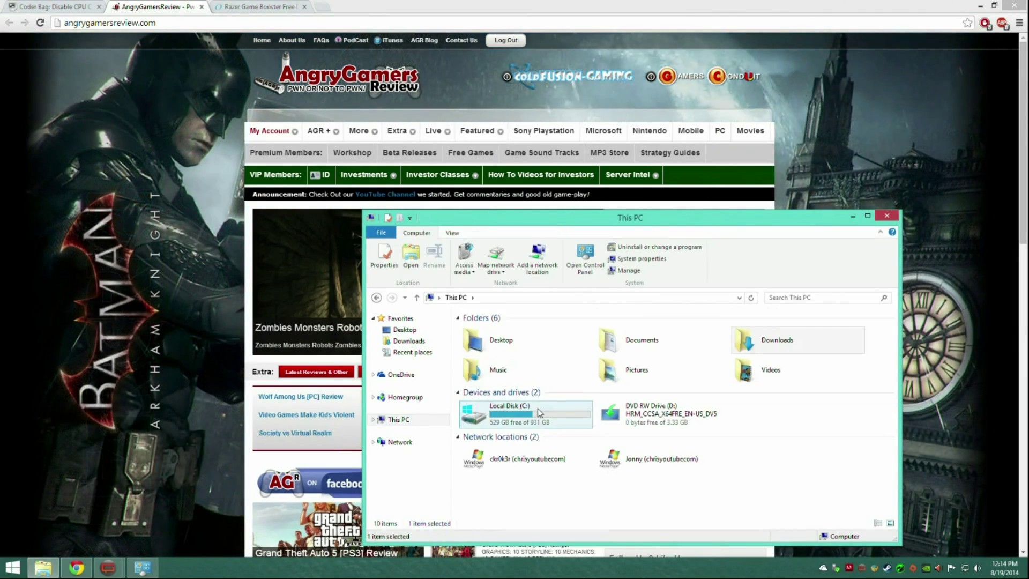
pyautogui.doubleClick(509, 410)
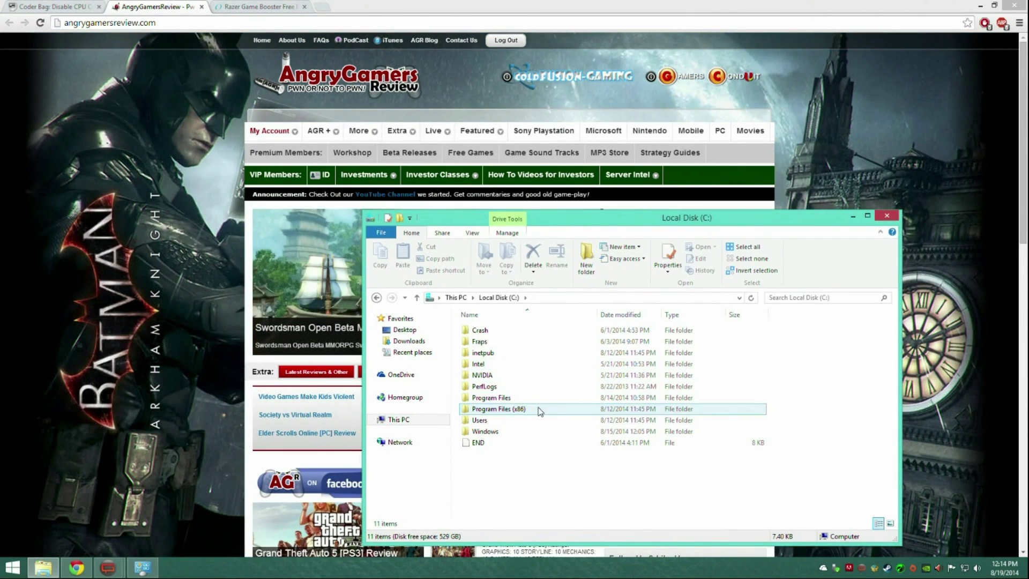
pyautogui.doubleClick(541, 411)
pyautogui.click(538, 454)
pyautogui.scroll(-4, 539, 456)
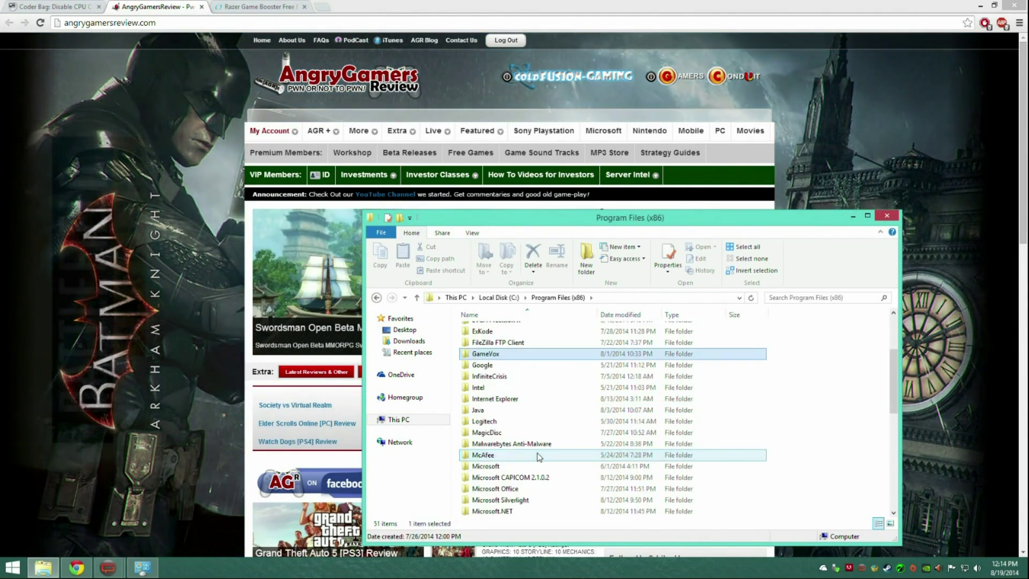
pyautogui.scroll(-3, 539, 456)
pyautogui.doubleClick(538, 453)
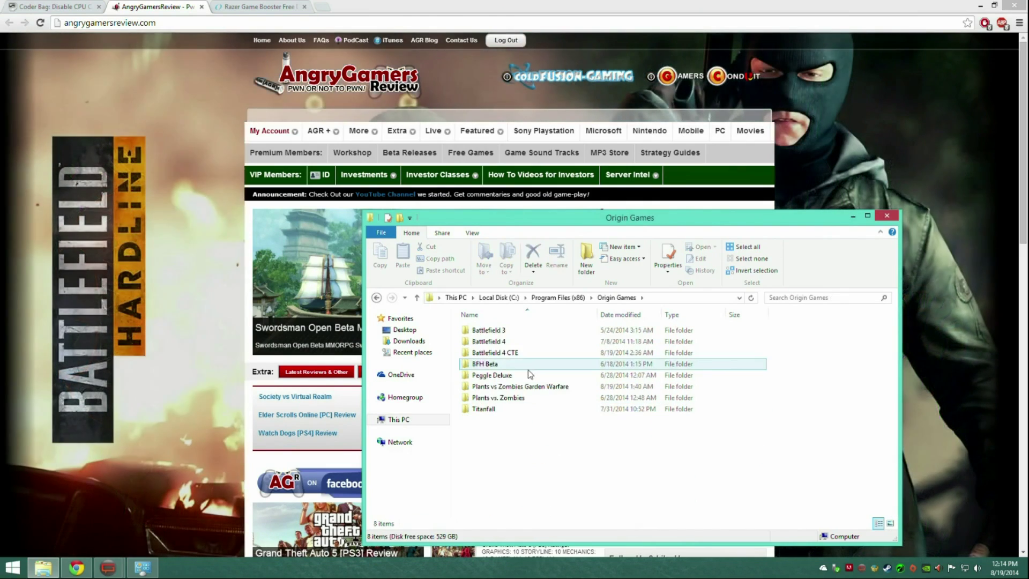
pyautogui.click(536, 343)
pyautogui.doubleClick(537, 342)
# Step: Move the user config file out of the Battlefield 4 folder onto the desktop
pyautogui.click(548, 432)
pyautogui.scroll(-1, 548, 435)
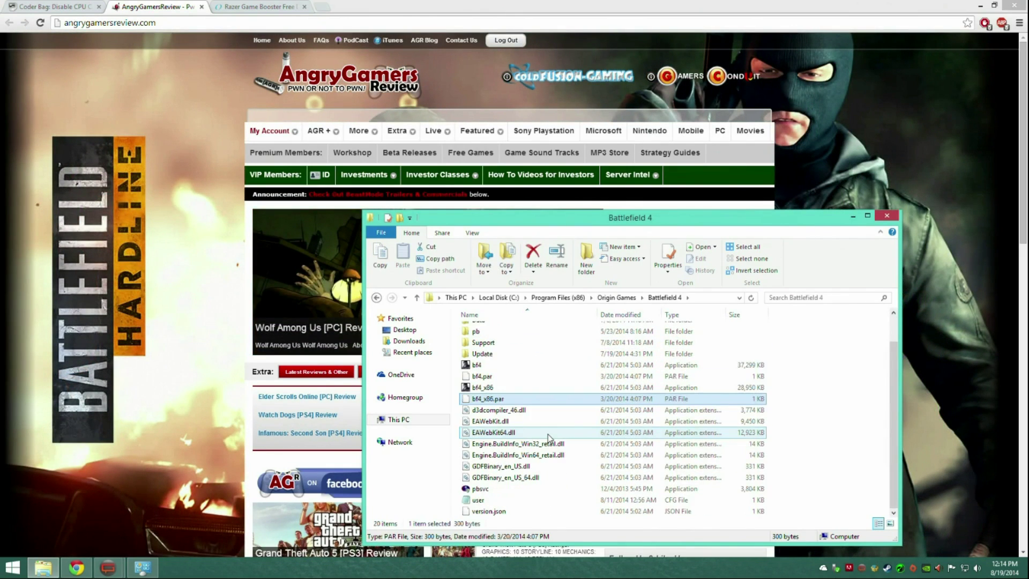
pyautogui.click(552, 501)
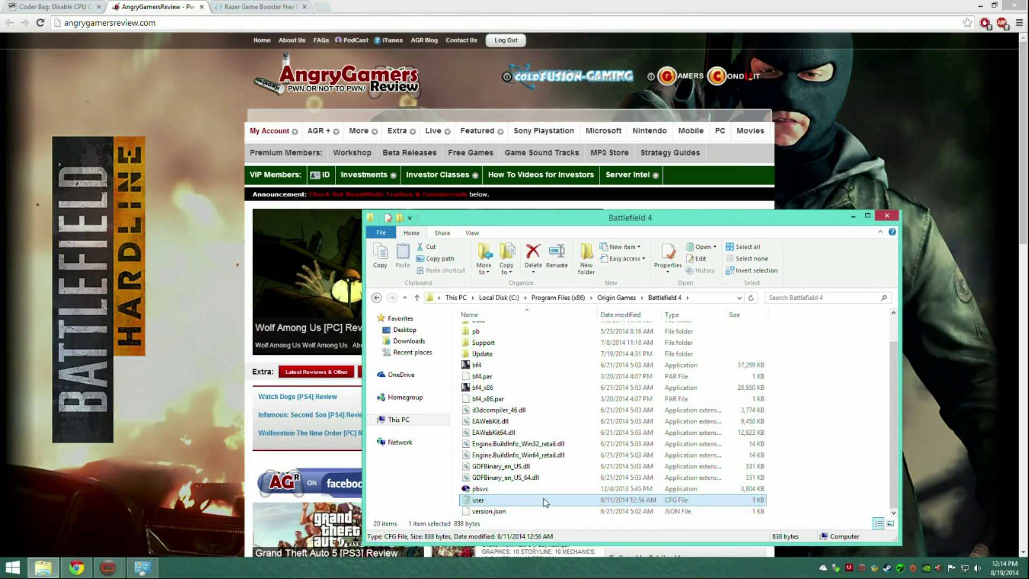
pyautogui.press('super+d')
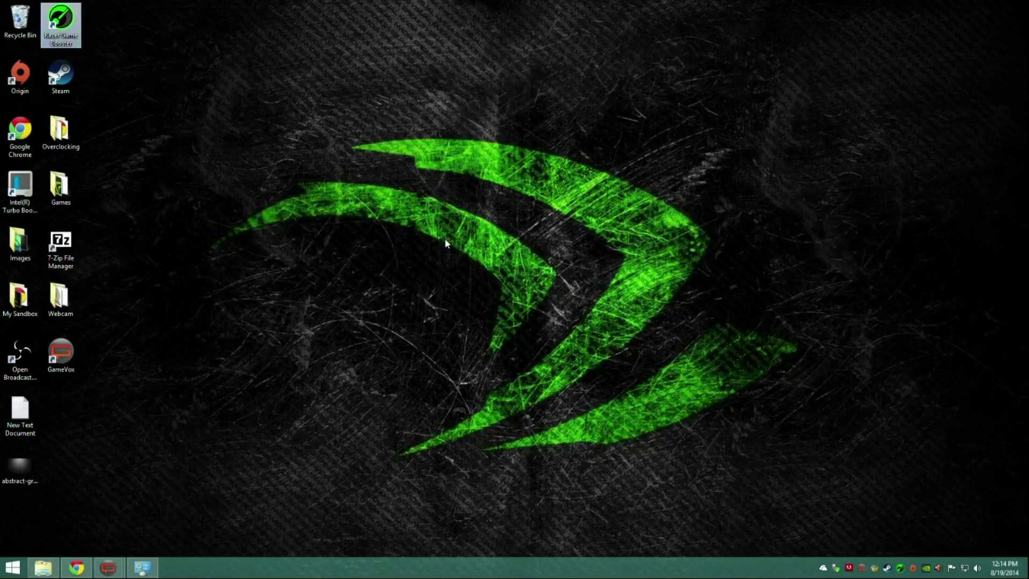
pyautogui.hotkey('ctrl', 'v')
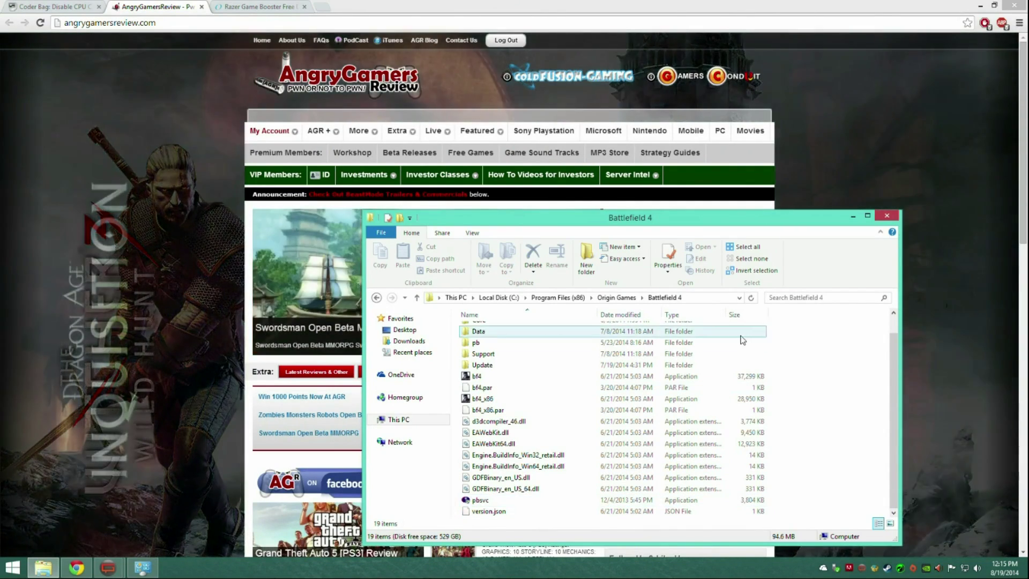
pyautogui.rightClick(746, 347)
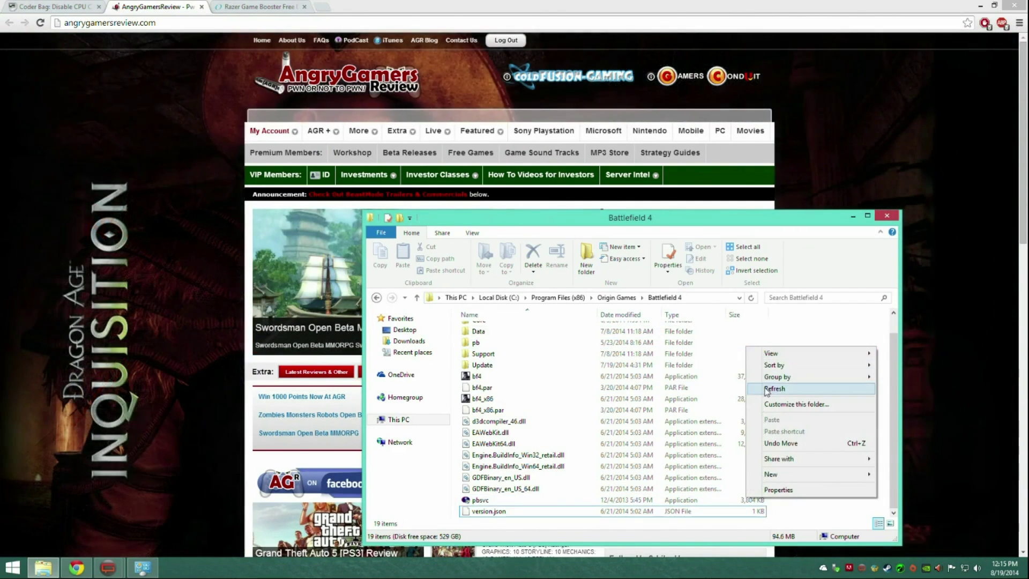
# Step: Create a new text document named user.cfg in the Battlefield 4 folder and open it in Notepad
pyautogui.moveTo(792, 476)
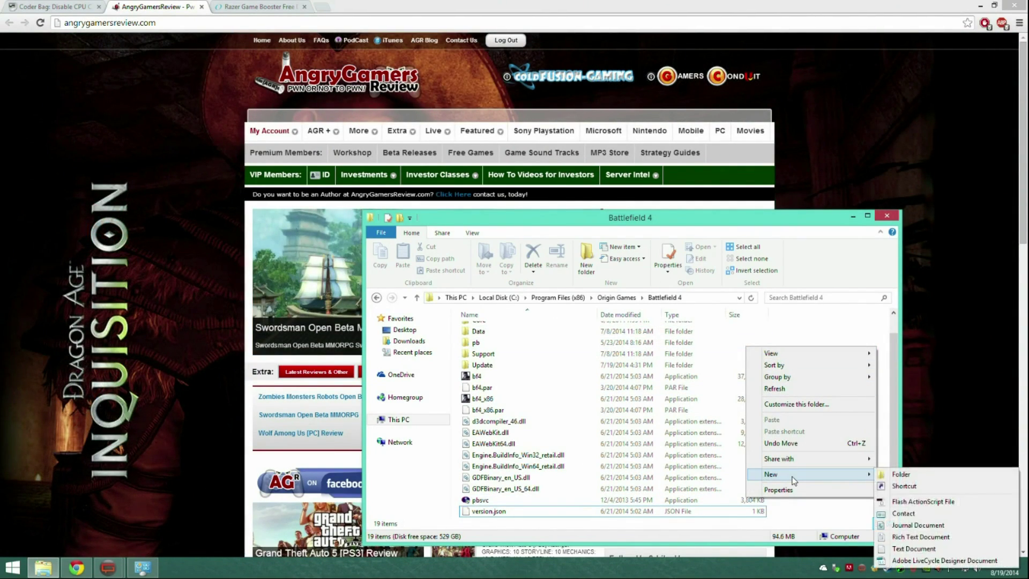
pyautogui.click(939, 552)
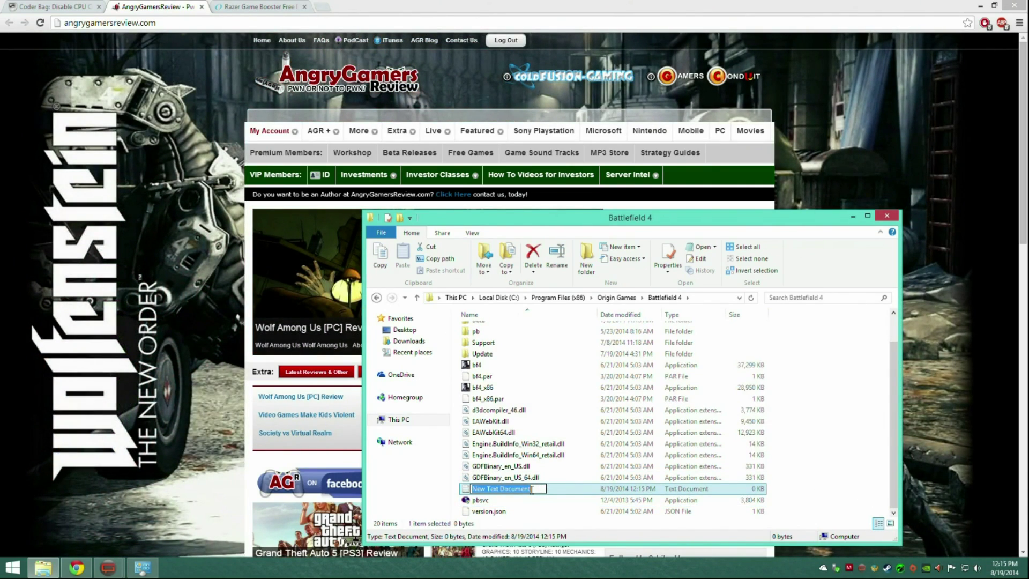
pyautogui.write('c')
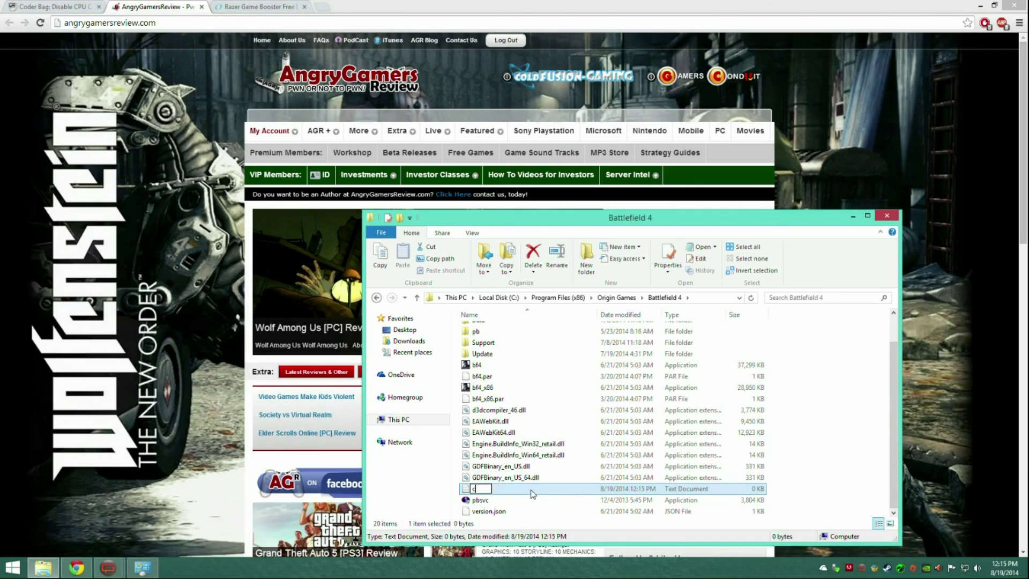
pyautogui.write('onfig')
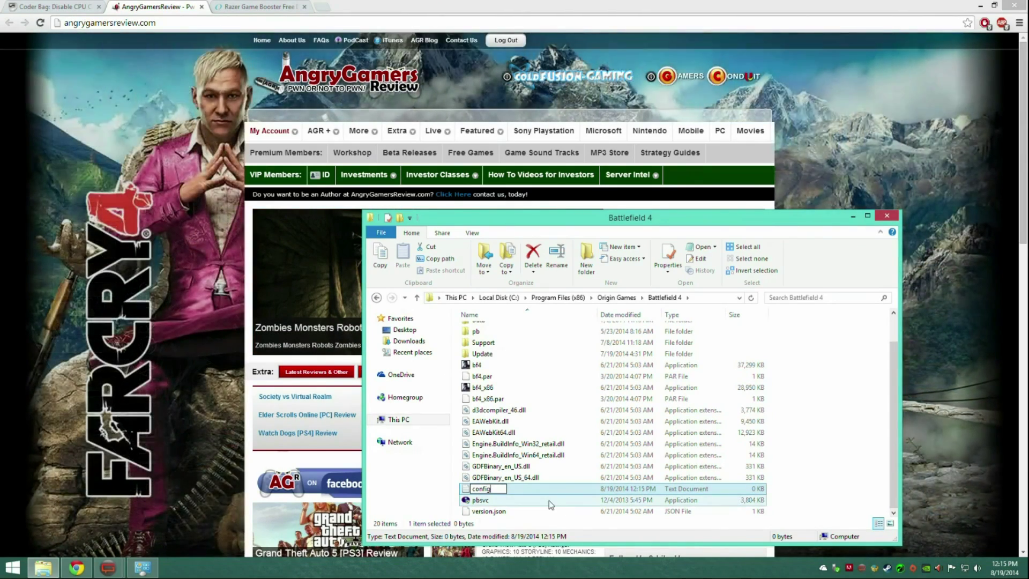
pyautogui.press('BackSpace')
pyautogui.press('BackSpace')
pyautogui.press('BackSpace')
pyautogui.press('BackSpace')
pyautogui.press('BackSpace')
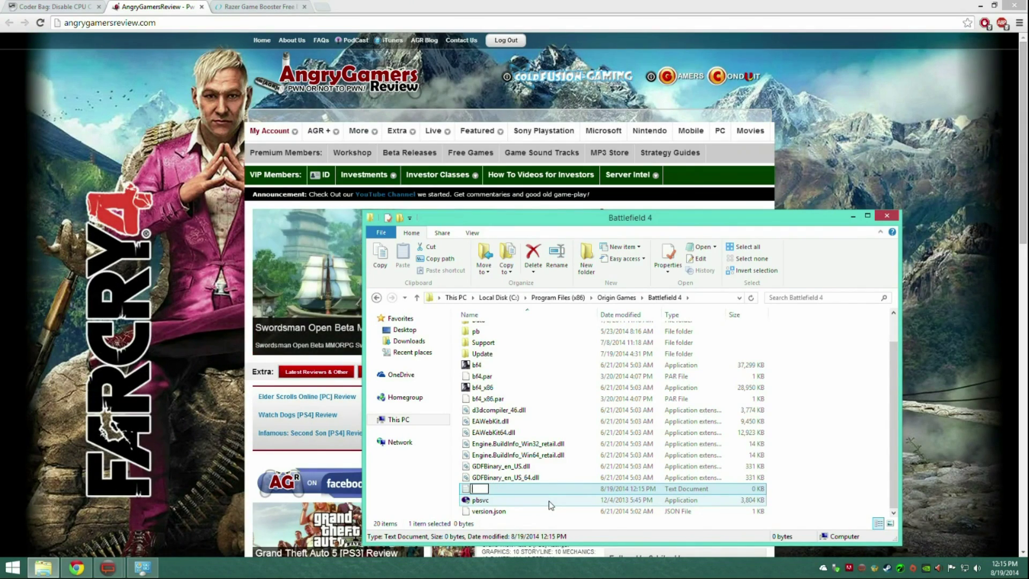
pyautogui.press('BackSpace')
pyautogui.write('user')
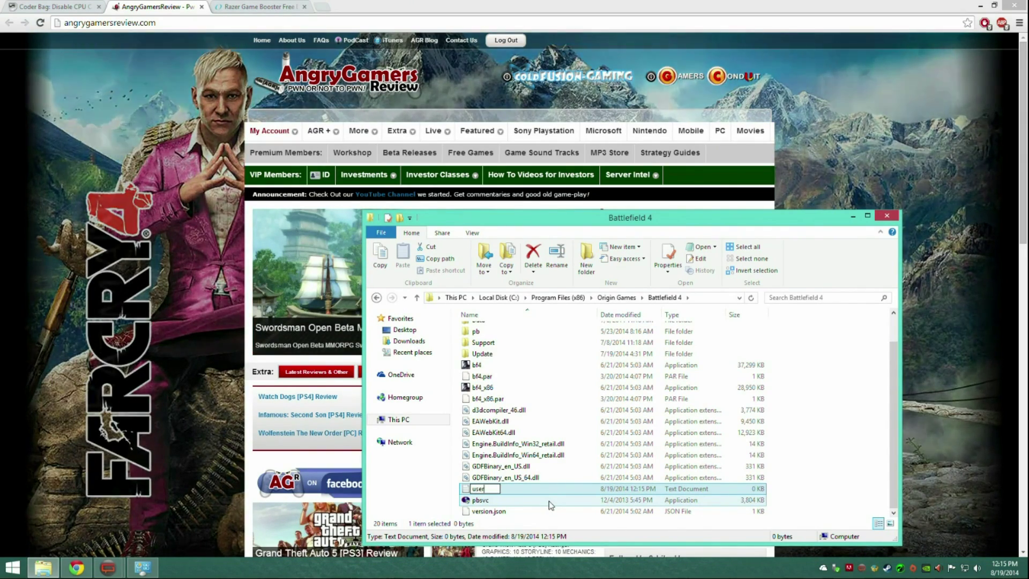
pyautogui.write('.cfg')
pyautogui.press('Return')
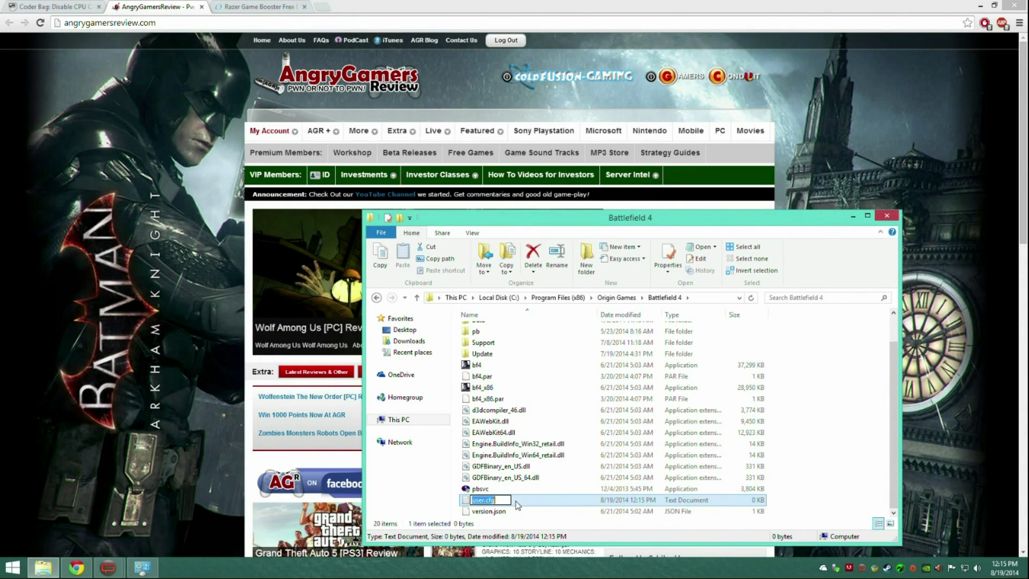
pyautogui.doubleClick(531, 504)
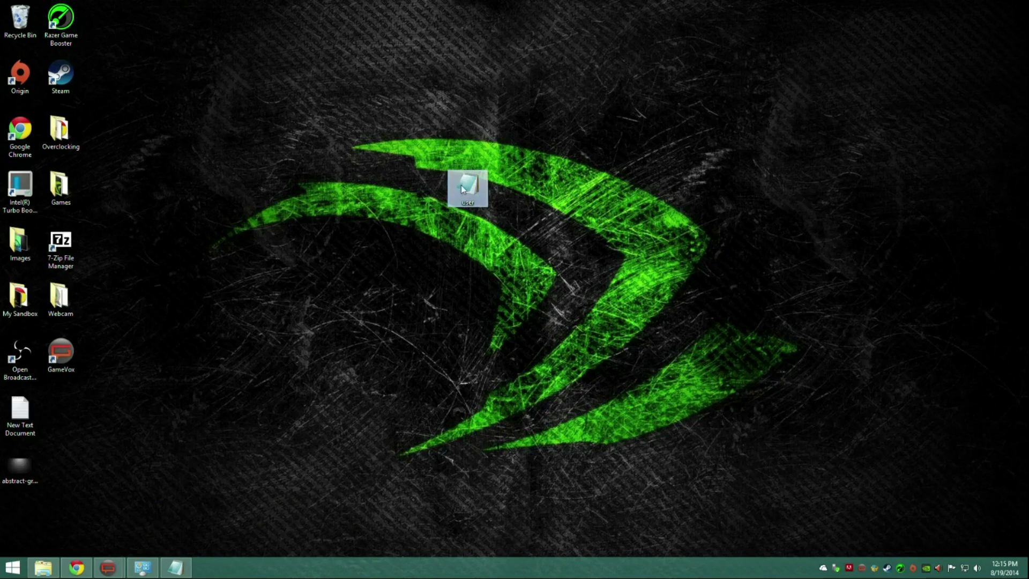
# Step: Open the desktop user config file and copy all of its text
pyautogui.doubleClick(472, 197)
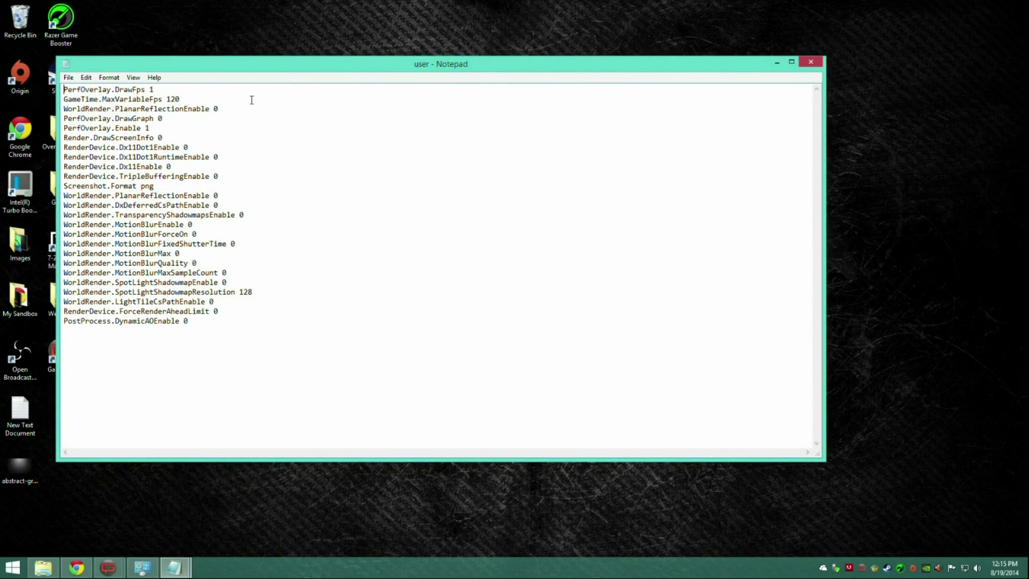
pyautogui.doubleClick(172, 99)
pyautogui.moveTo(63, 89); pyautogui.dragTo(419, 249)
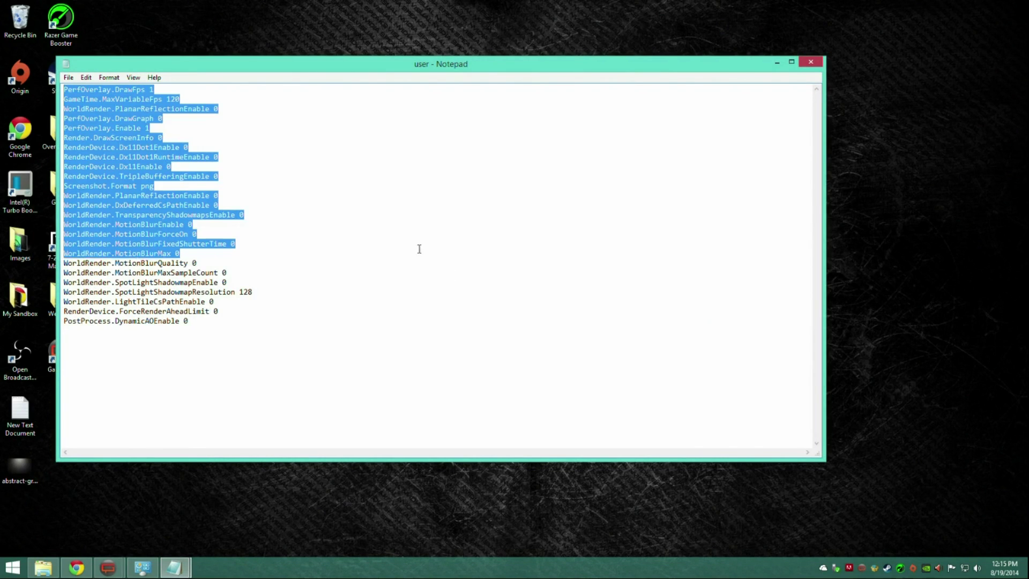
pyautogui.hotkey('ctrl', 'a')
pyautogui.rightClick(160, 161)
pyautogui.click(185, 195)
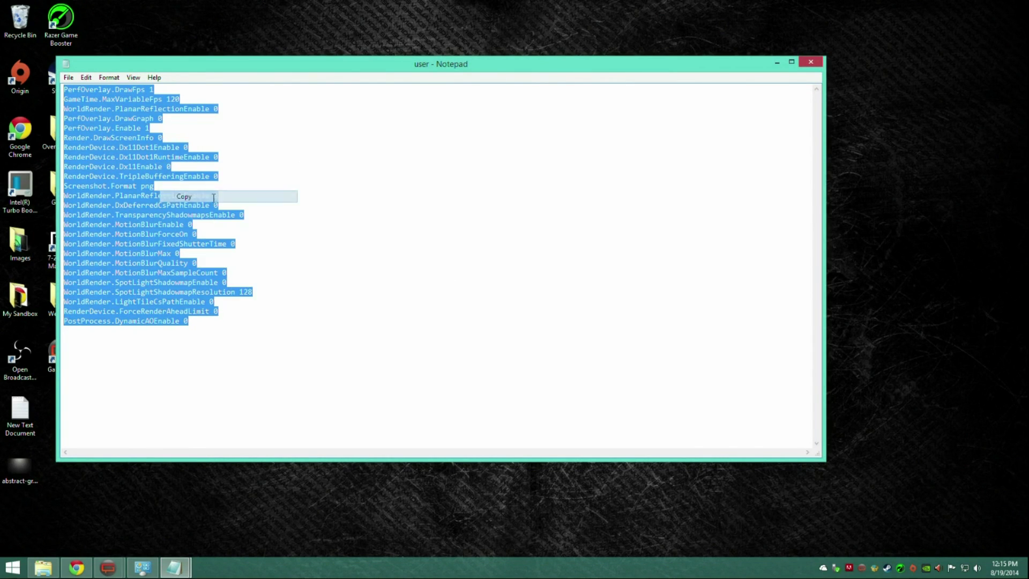
# Step: Paste the copied config lines into the empty user.cfg Notepad document
pyautogui.click(178, 567)
pyautogui.click(147, 515)
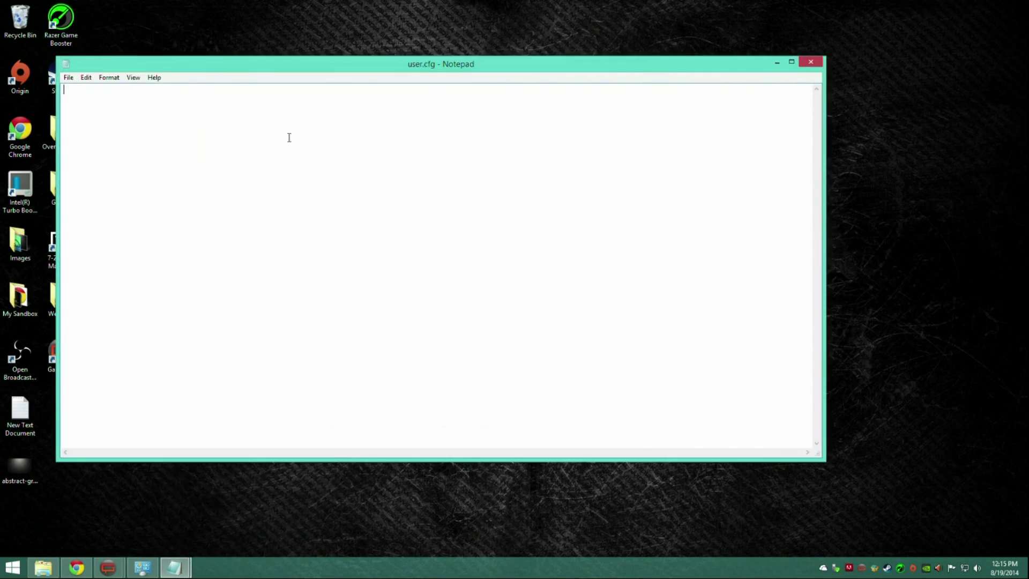
pyautogui.rightClick(285, 128)
pyautogui.click(326, 178)
pyautogui.click(285, 167)
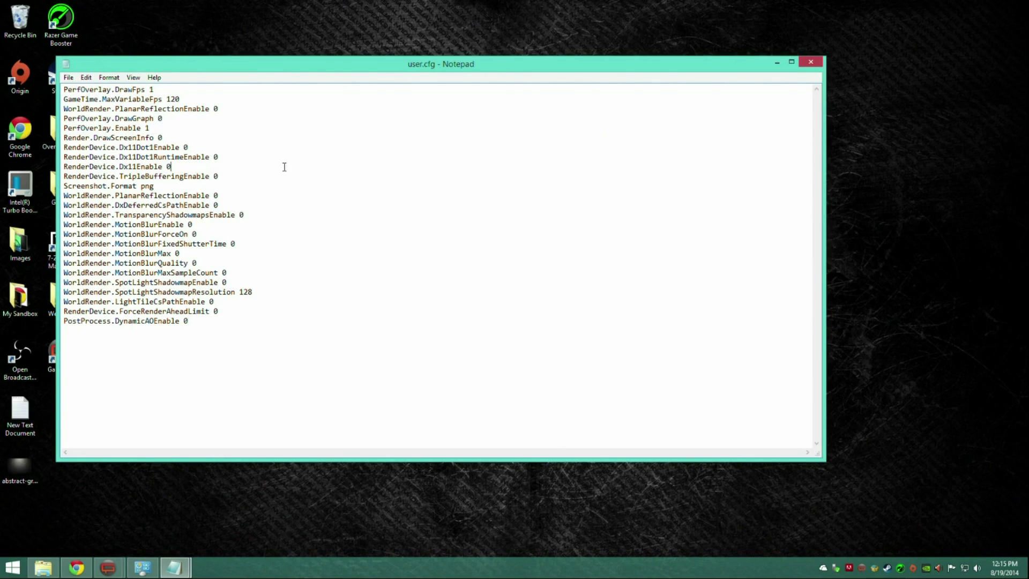
pyautogui.click(69, 77)
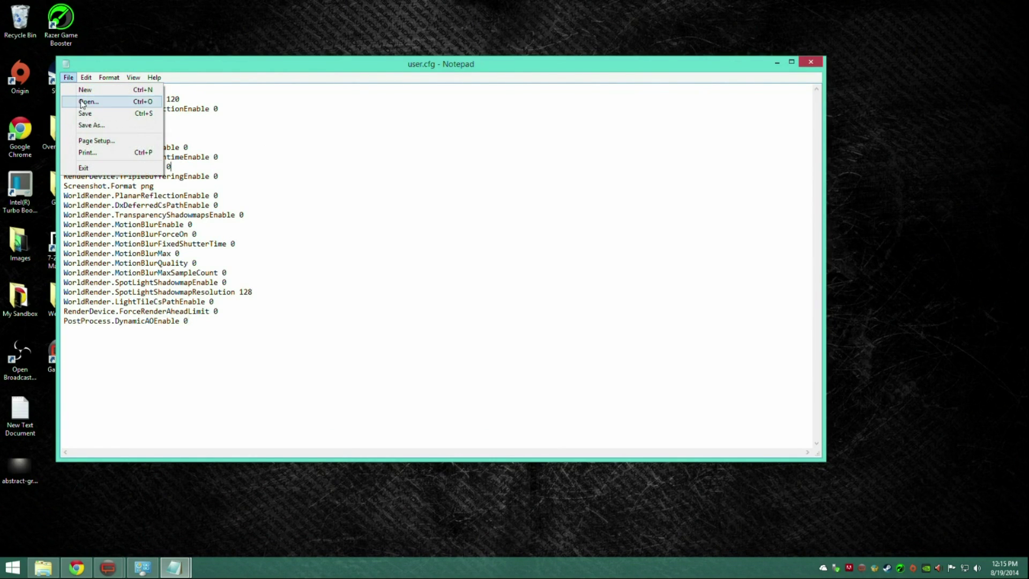
# Step: Save the document as user.cfg with Save as type set to All Files
pyautogui.click(107, 128)
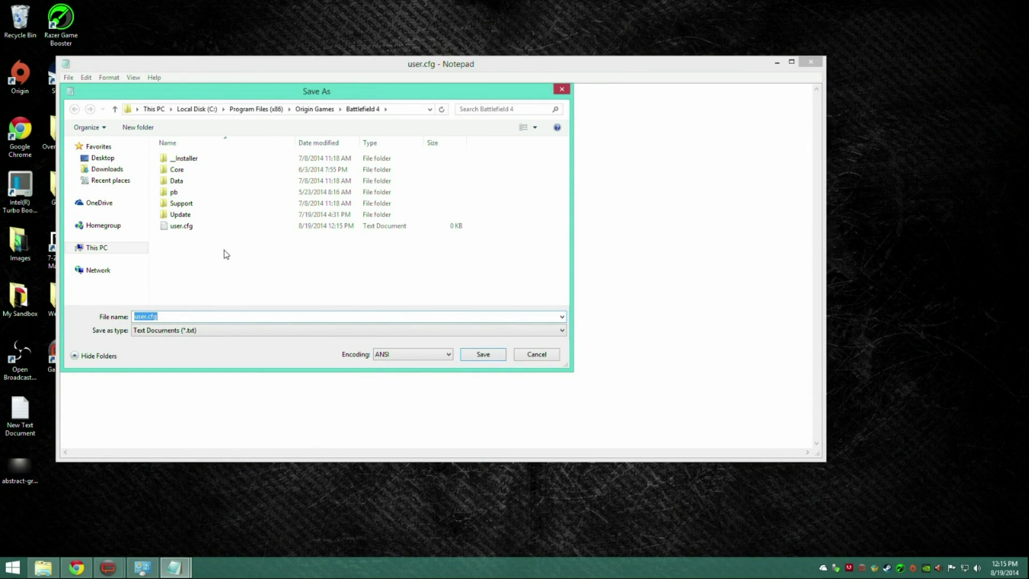
pyautogui.write('e')
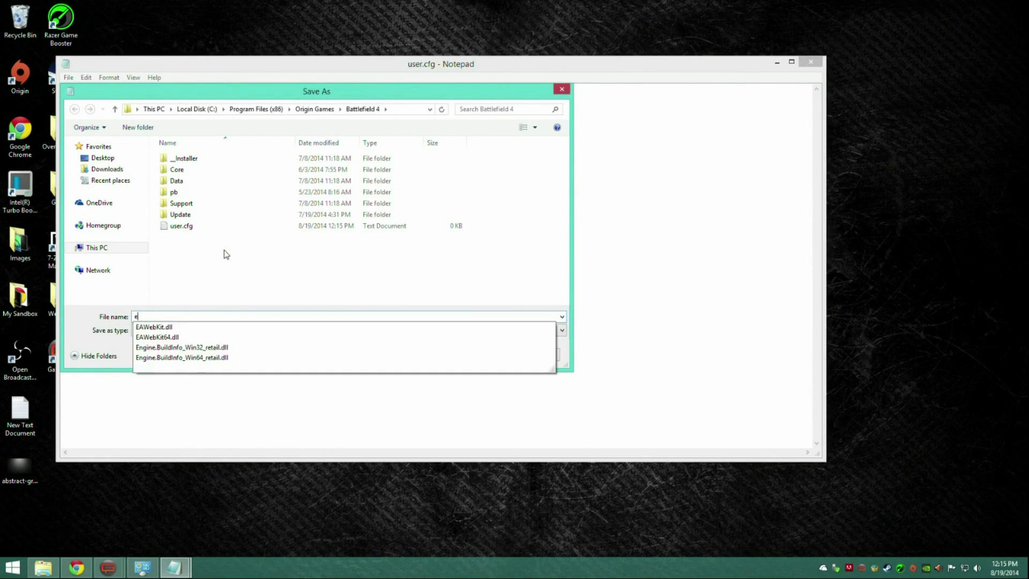
pyautogui.press('BackSpace')
pyautogui.write('user')
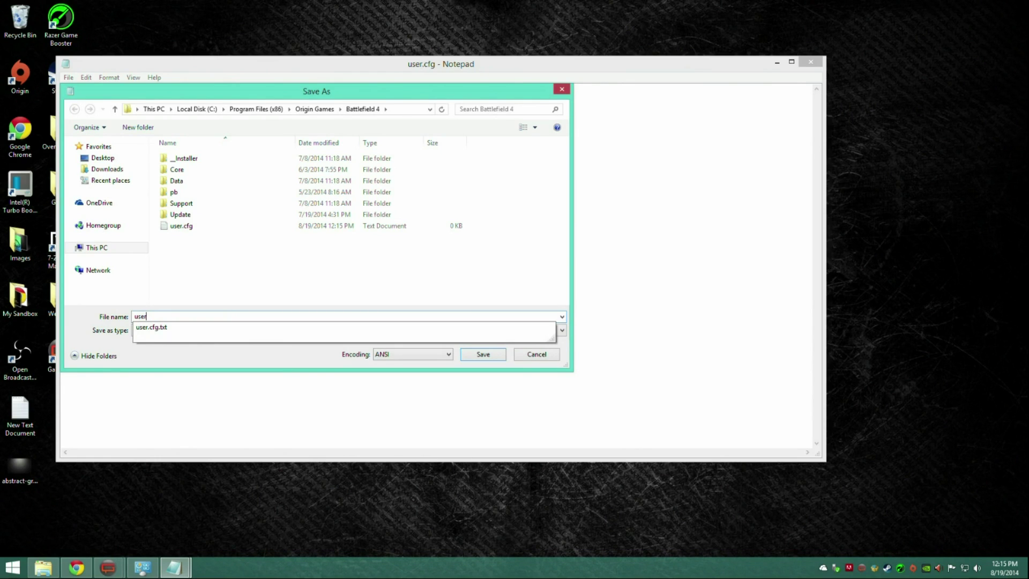
pyautogui.click(179, 314)
pyautogui.click(215, 333)
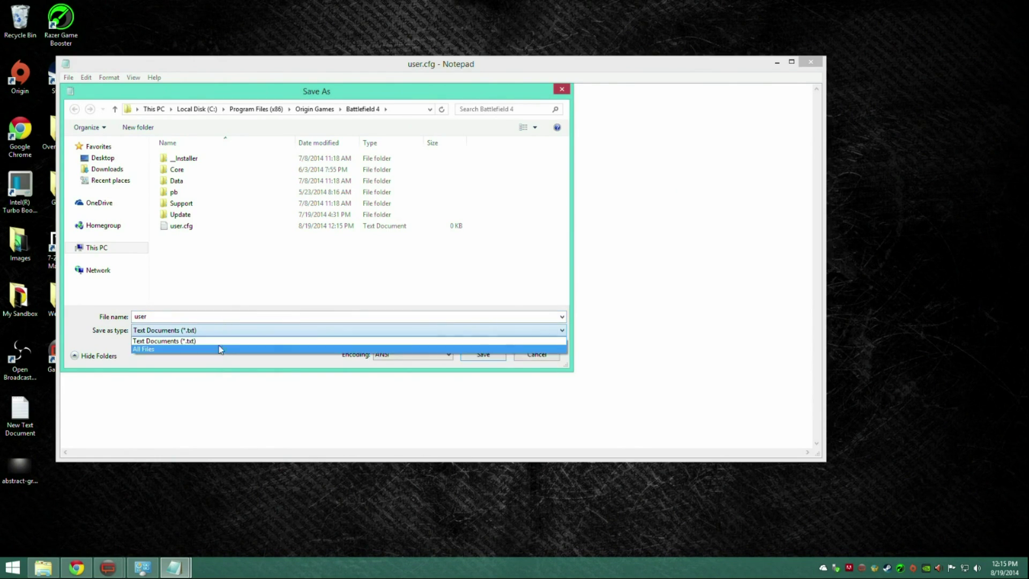
pyautogui.click(217, 356)
pyautogui.click(204, 313)
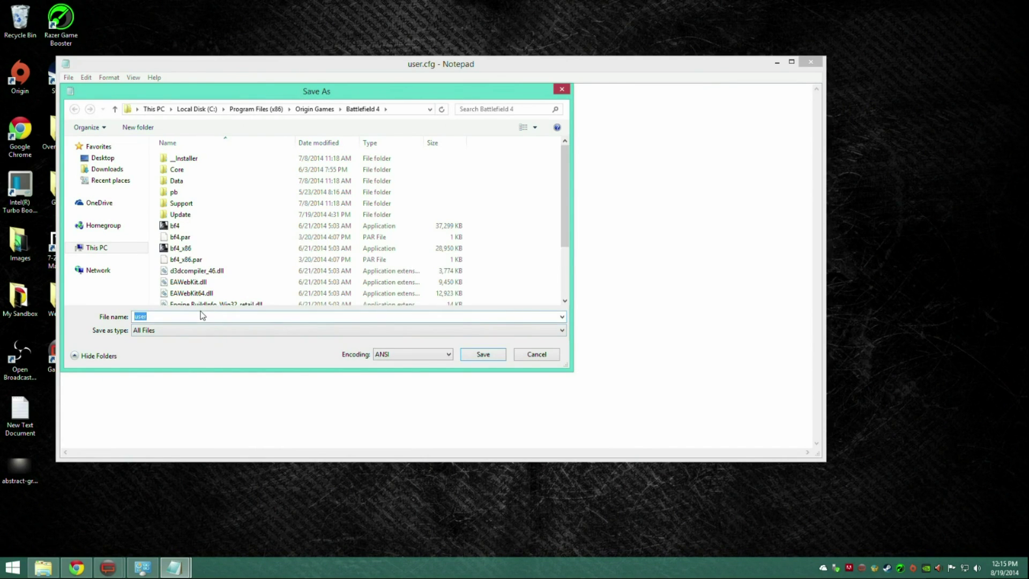
pyautogui.click(207, 313)
pyautogui.write('.cfg')
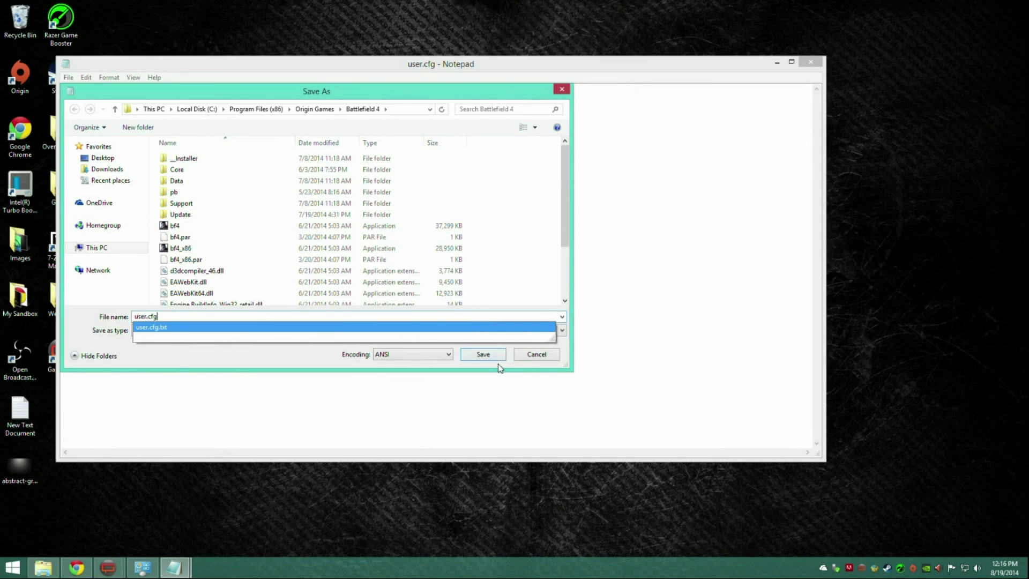
pyautogui.click(483, 355)
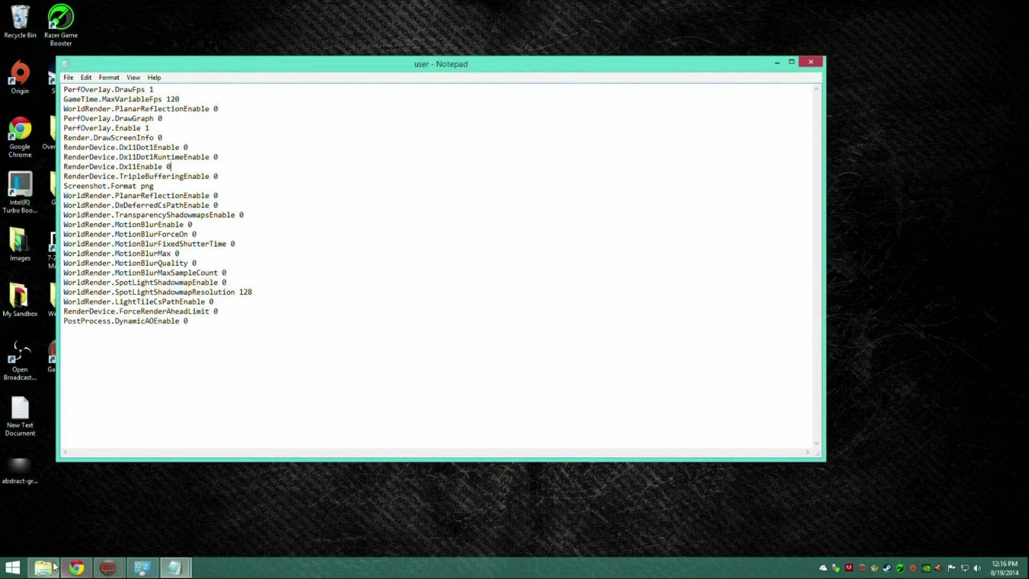
# Step: View the newly saved user CFG file's text in Notepad, then close it
pyautogui.click(43, 567)
pyautogui.click(554, 489)
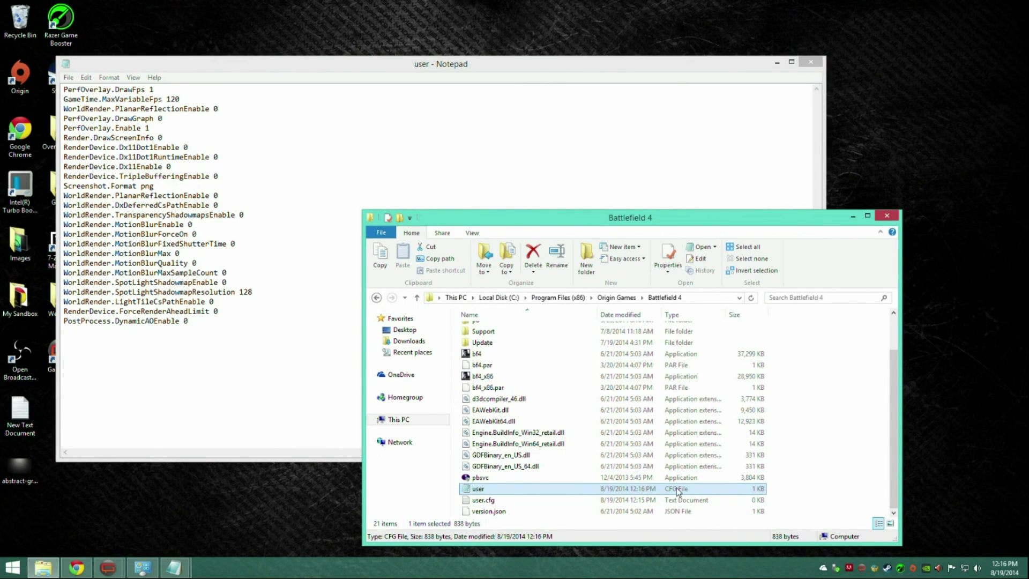
pyautogui.doubleClick(535, 489)
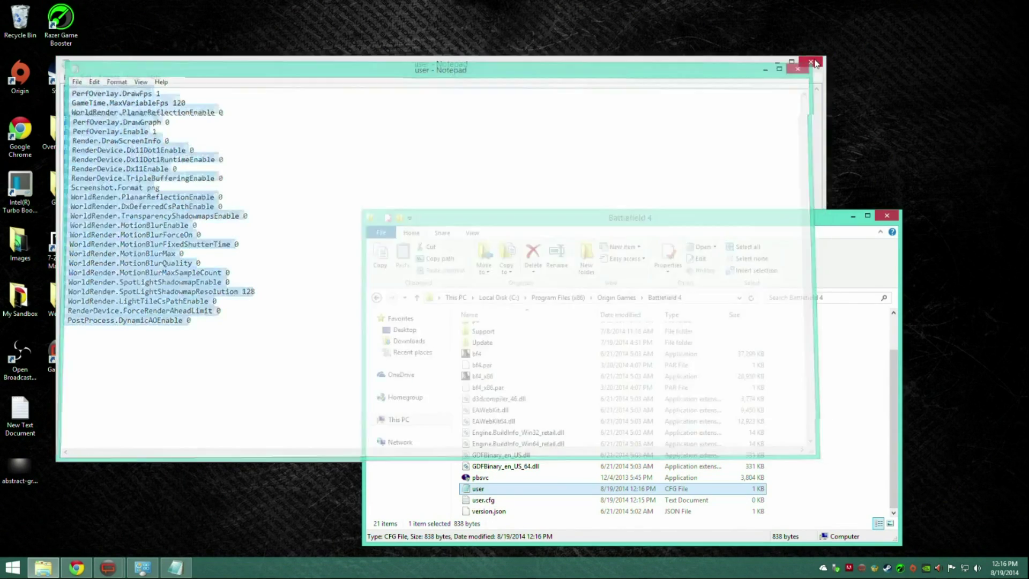
pyautogui.click(815, 63)
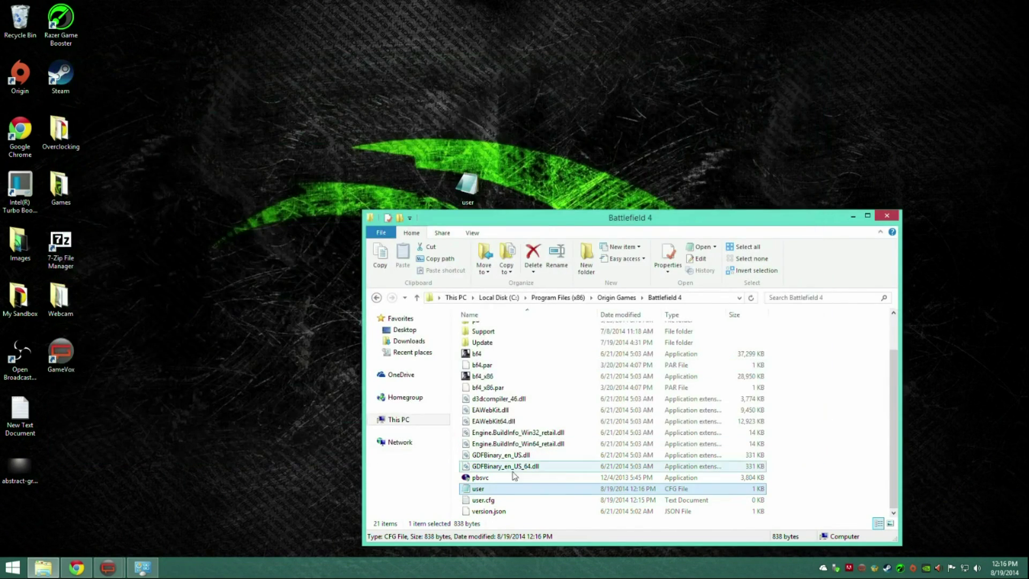
# Step: Delete the empty user.cfg text document from the Battlefield 4 folder
pyautogui.click(506, 502)
pyautogui.rightClick(537, 501)
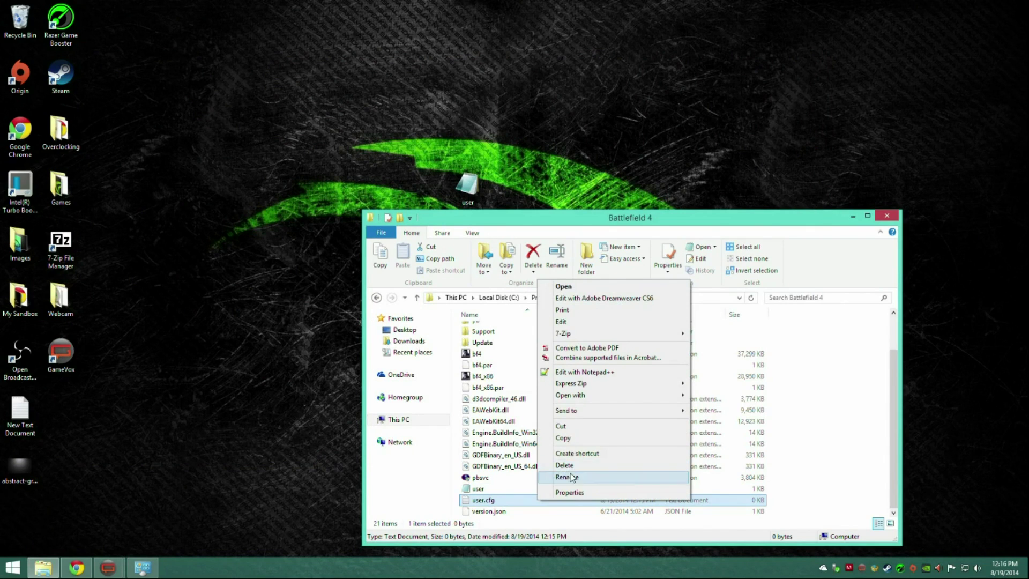
pyautogui.click(568, 466)
# Step: Reopen the user CFG file to check its 120 frame cap value, then close it
pyautogui.click(504, 501)
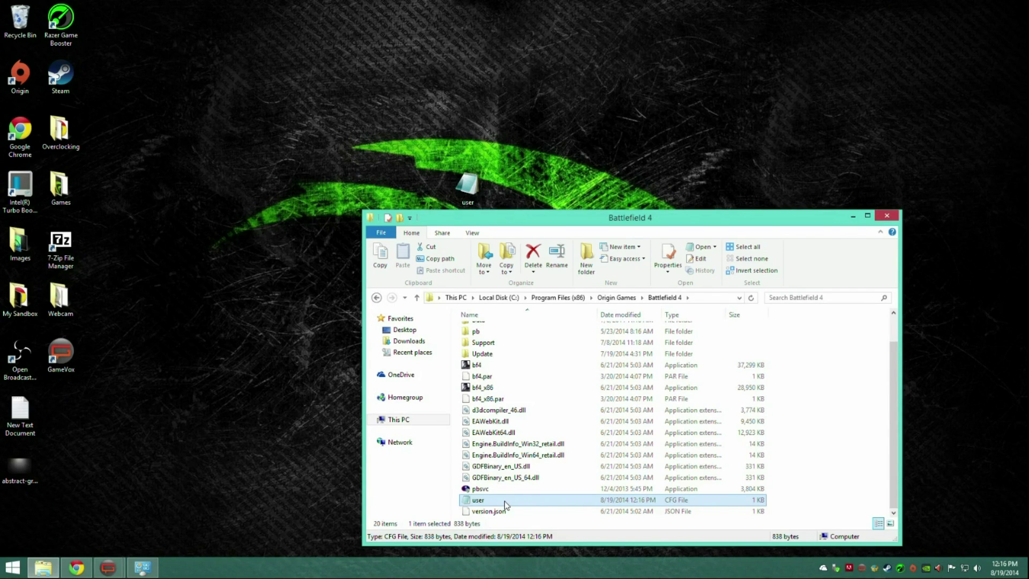
pyautogui.doubleClick(504, 501)
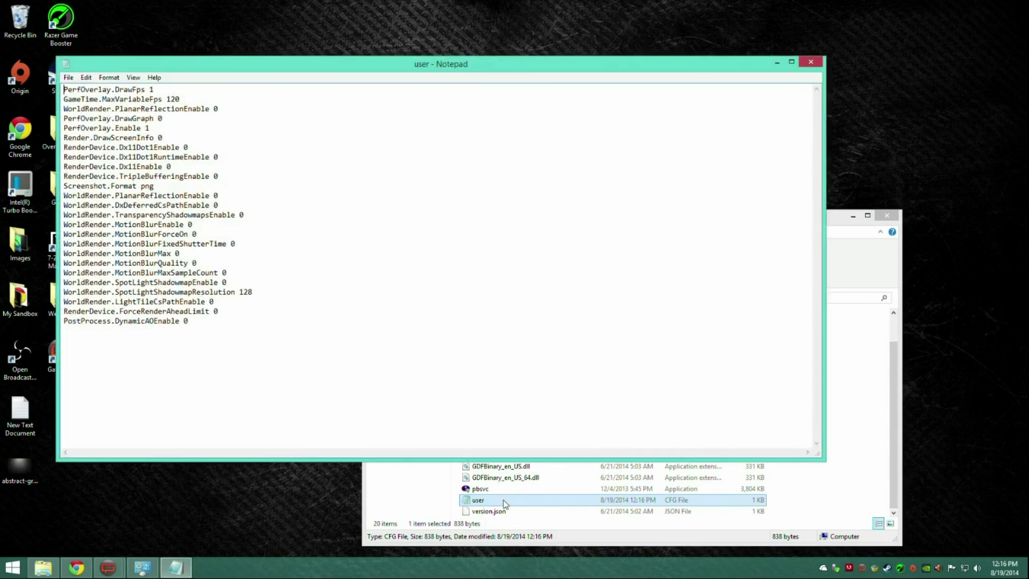
pyautogui.moveTo(165, 99)
pyautogui.mouseDown()
pyautogui.moveTo(187, 103)
pyautogui.moveTo(171, 99)
pyautogui.mouseUp()
pyautogui.click(174, 99)
pyautogui.click(180, 99)
pyautogui.click(810, 64)
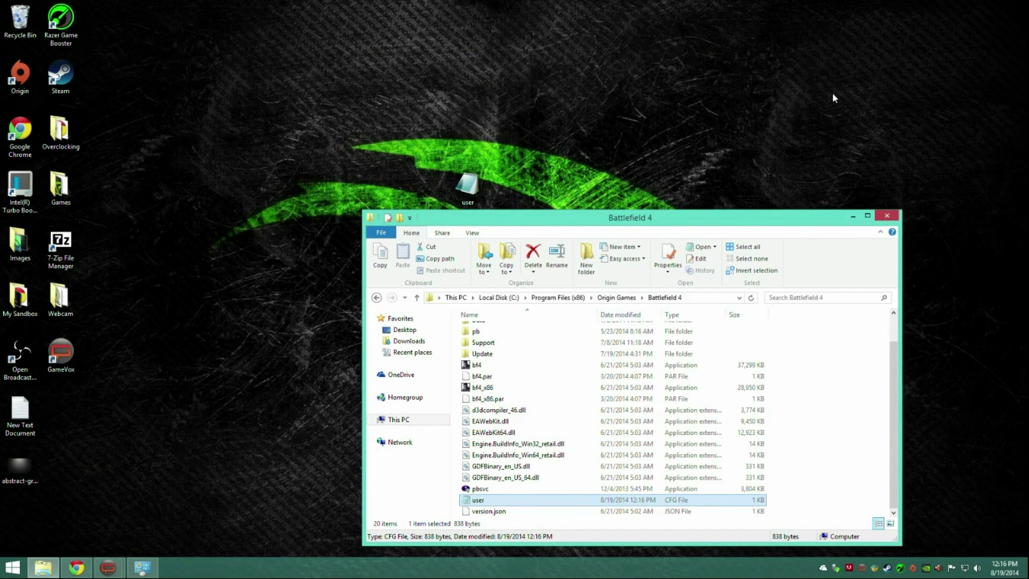
# Step: Close the Battlefield 4 folder, delete the desktop user file, and return to Chrome's AngryGamersReview page
pyautogui.click(888, 217)
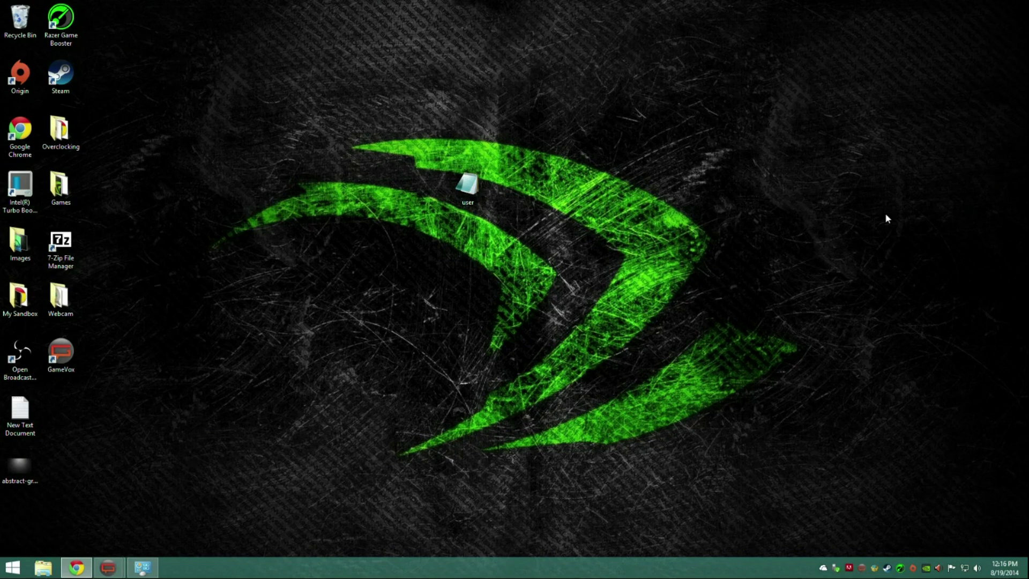
pyautogui.moveTo(445, 139); pyautogui.dragTo(497, 261)
pyautogui.rightClick(465, 192)
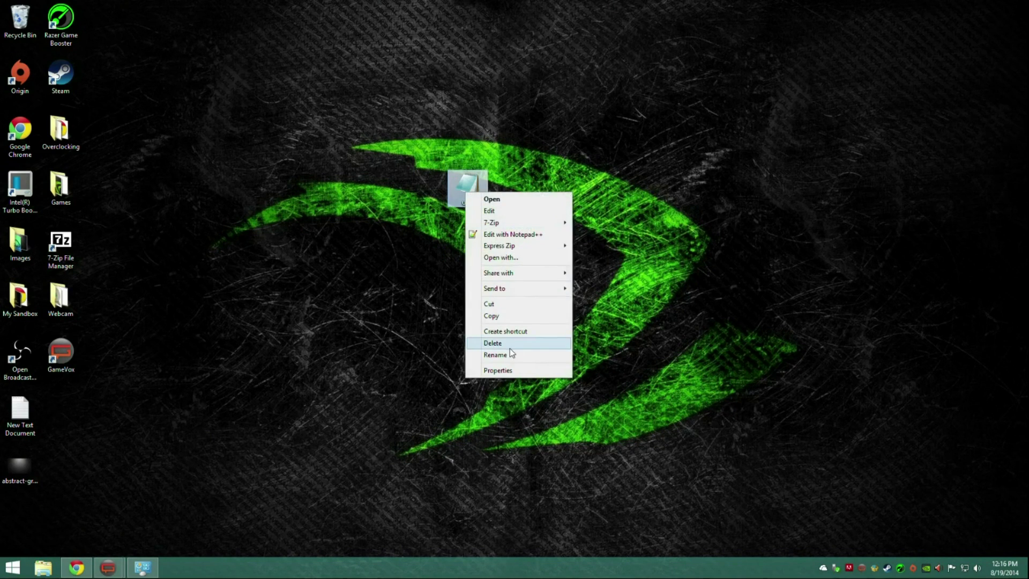
pyautogui.click(510, 349)
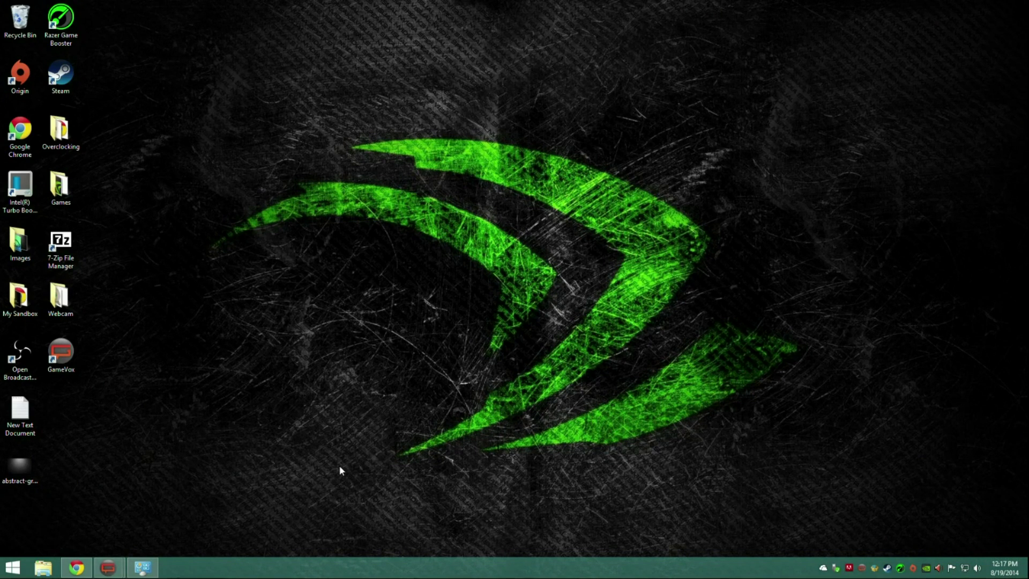
pyautogui.click(77, 568)
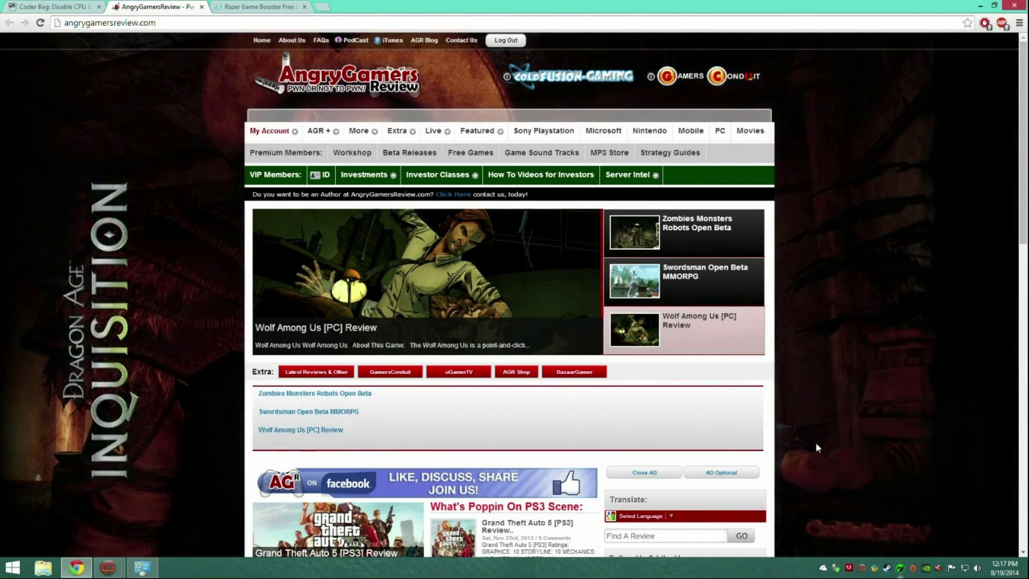
# Step: Switch to the Razer Game Booster tab and highlight the 'What does Razer Game Booster do?' heading
pyautogui.click(262, 7)
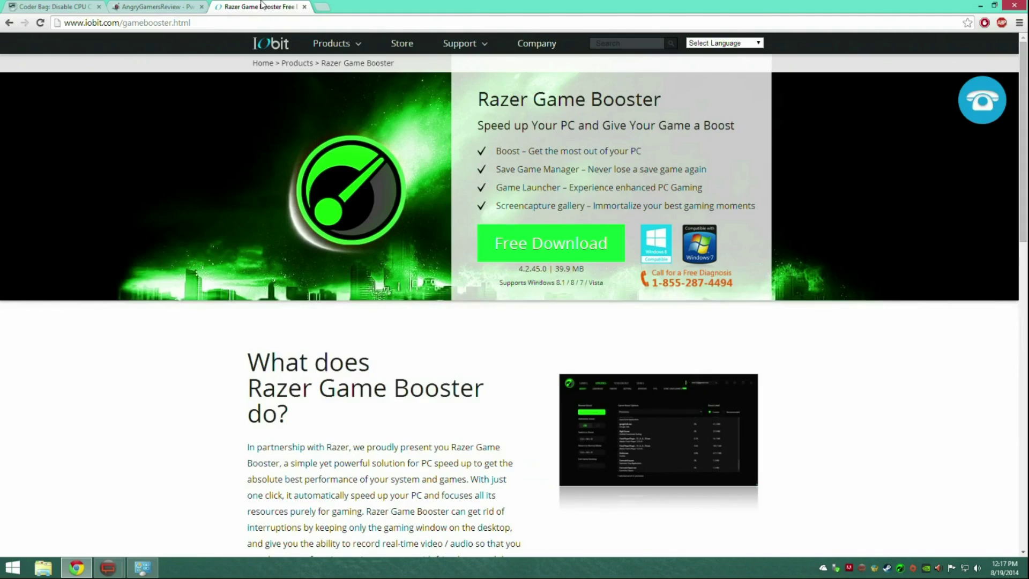
pyautogui.click(221, 19)
pyautogui.click(139, 386)
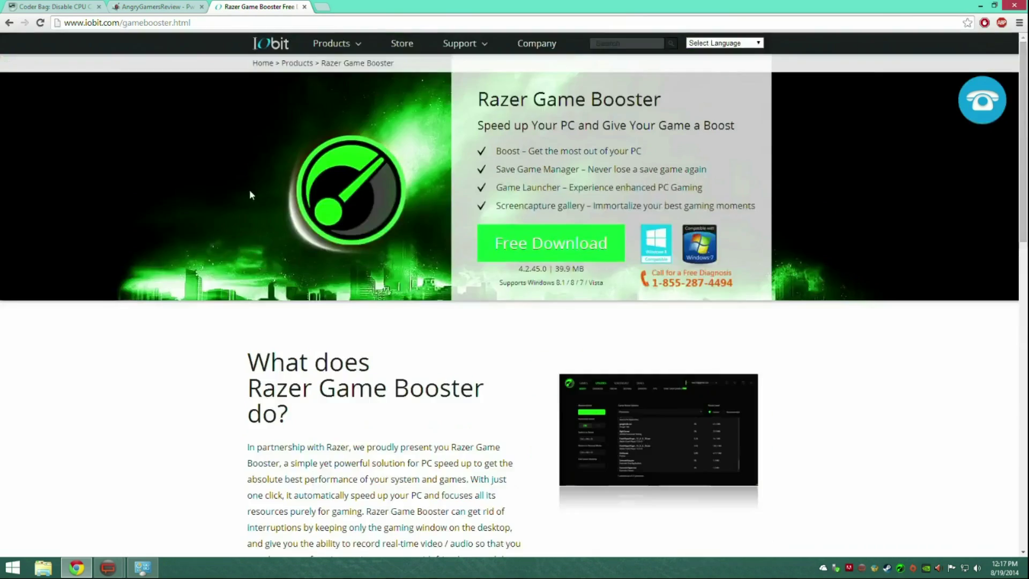
pyautogui.scroll(-10, 249, 188)
pyautogui.scroll(10, 250, 193)
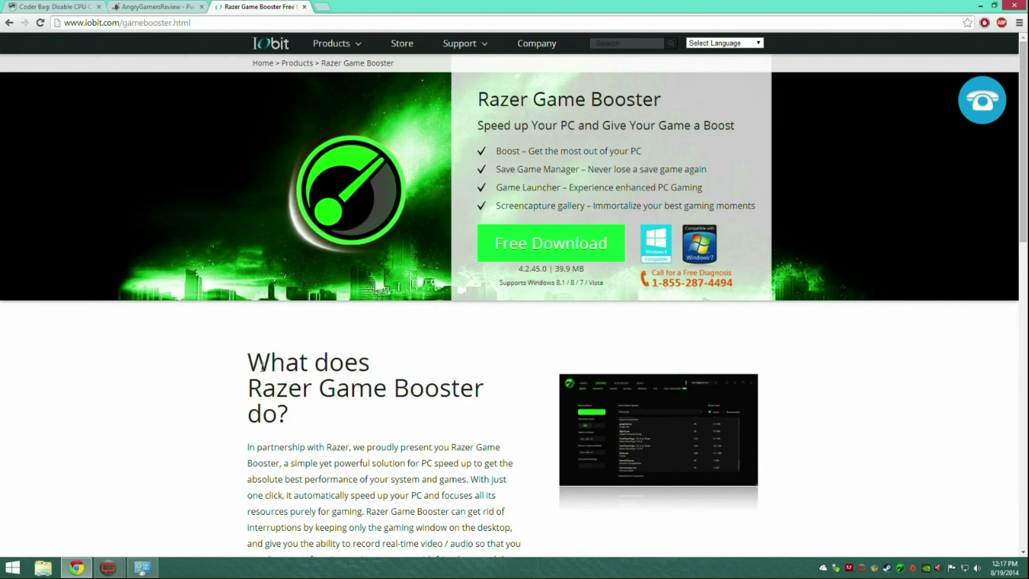
pyautogui.moveTo(246, 368); pyautogui.dragTo(394, 419)
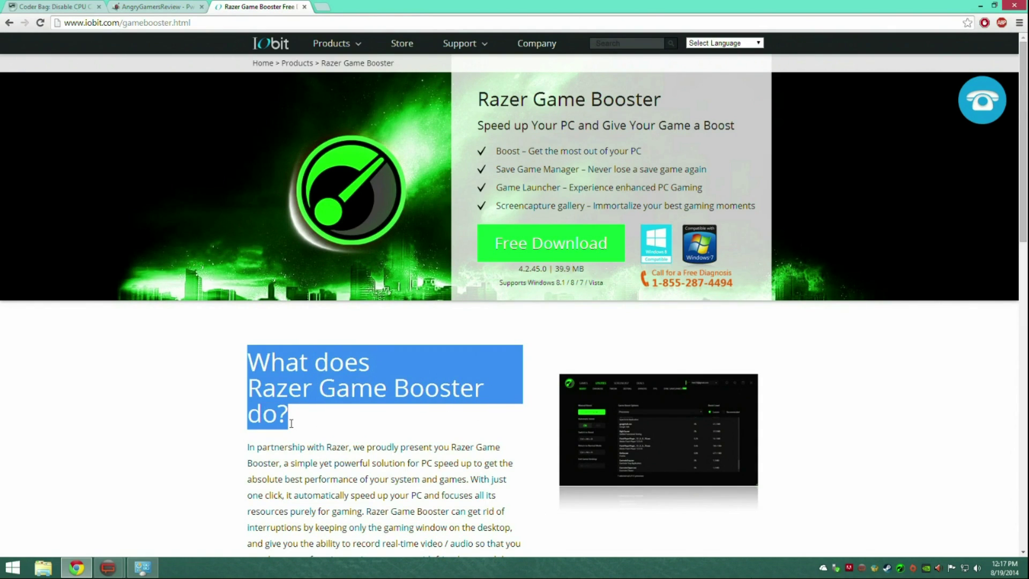
pyautogui.click(376, 372)
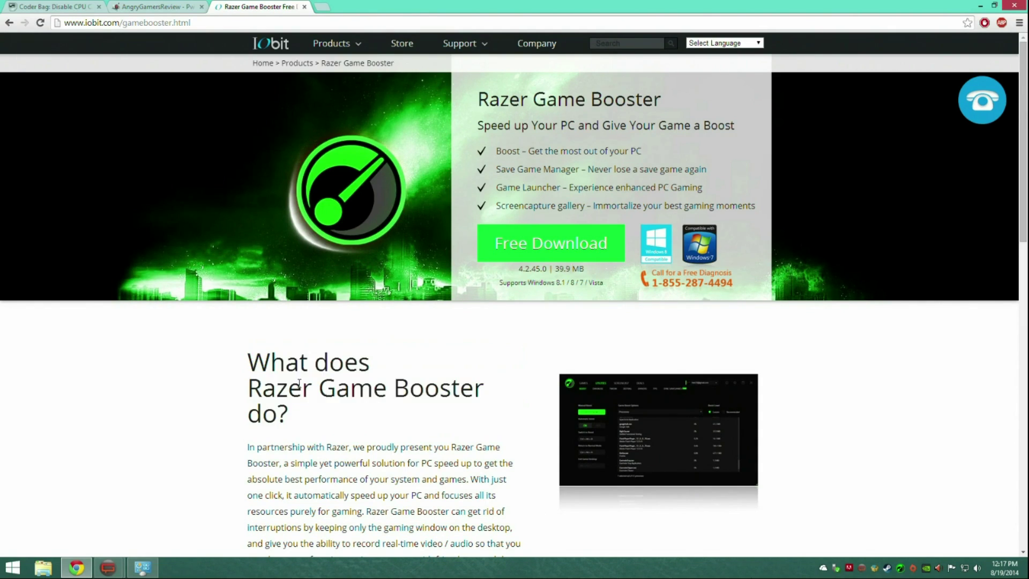
pyautogui.moveTo(241, 370); pyautogui.dragTo(515, 410)
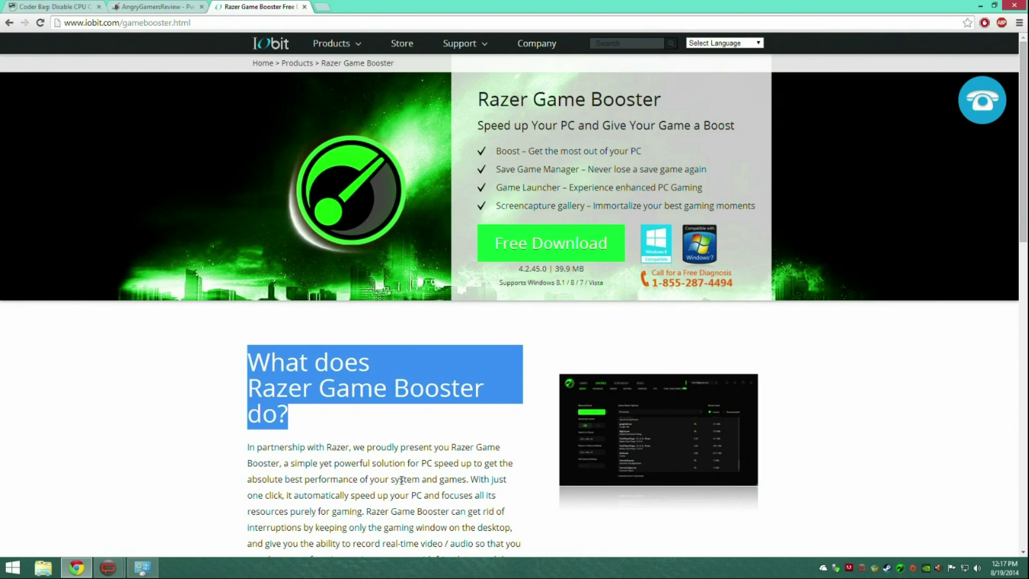
pyautogui.click(418, 511)
pyautogui.scroll(-2, 418, 511)
pyautogui.scroll(2, 416, 508)
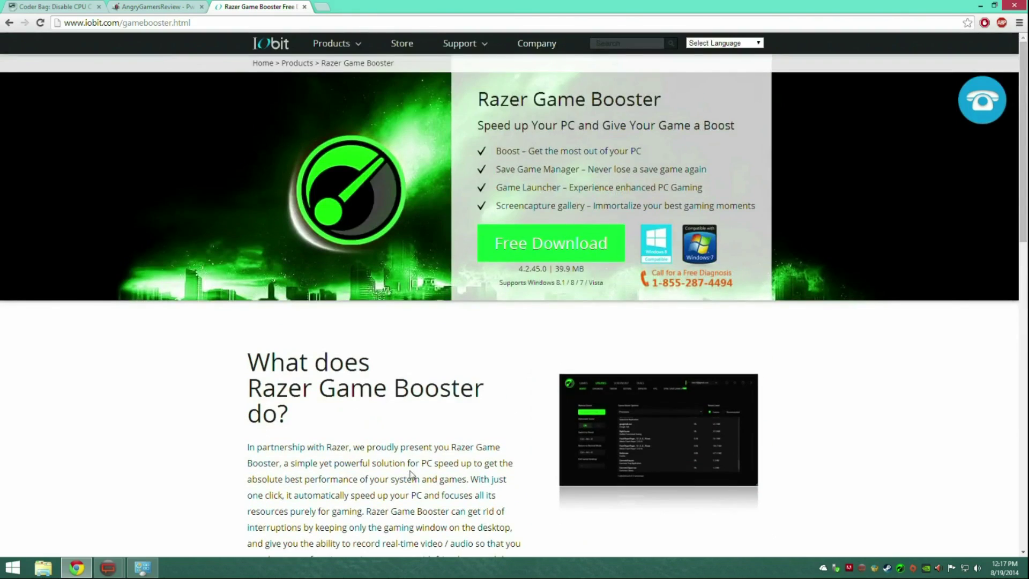
# Step: Open Razer Game Booster from the tray, view its Boost utilities, return to Games, and close it
pyautogui.click(901, 568)
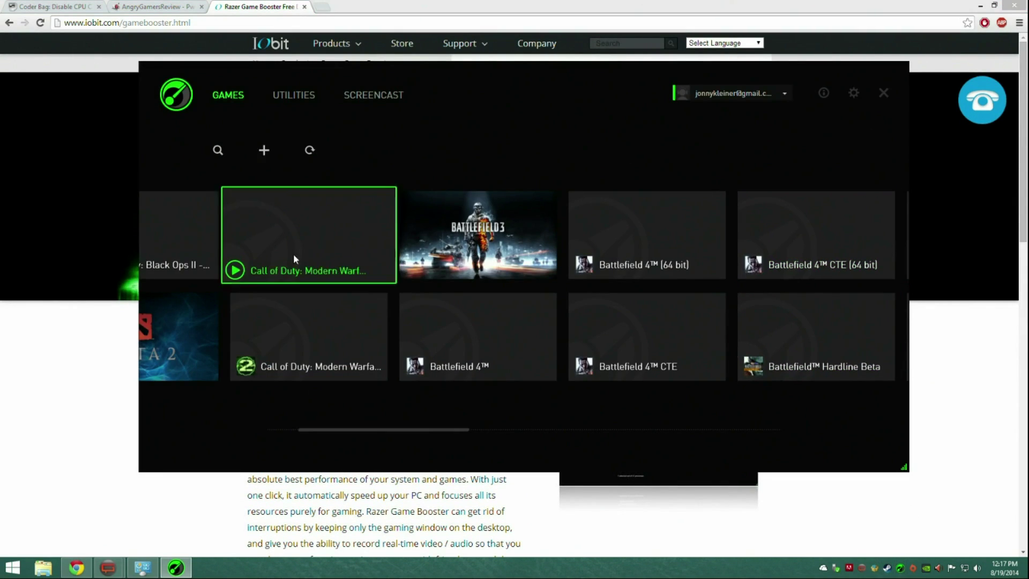
pyautogui.click(294, 95)
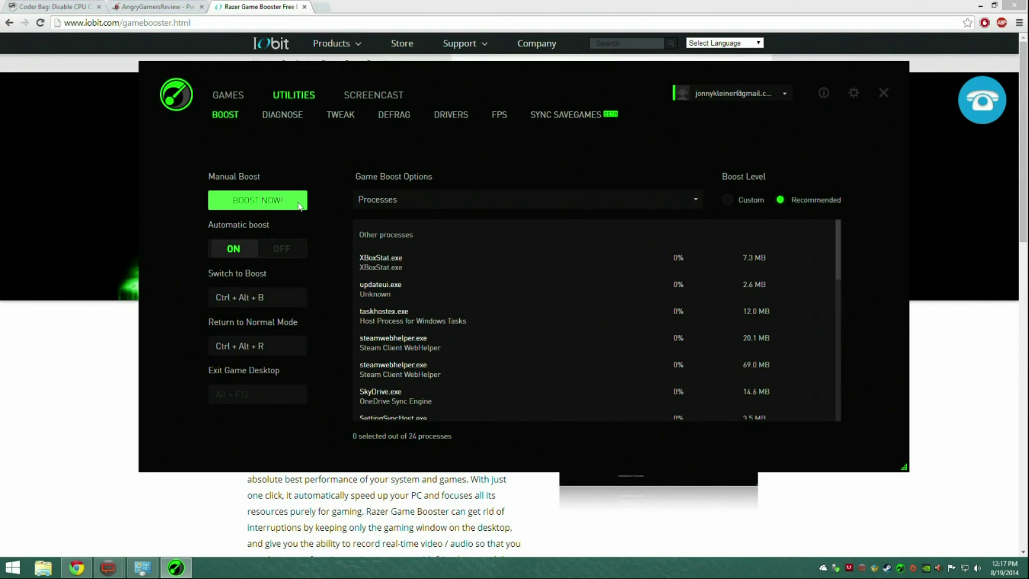
pyautogui.click(228, 95)
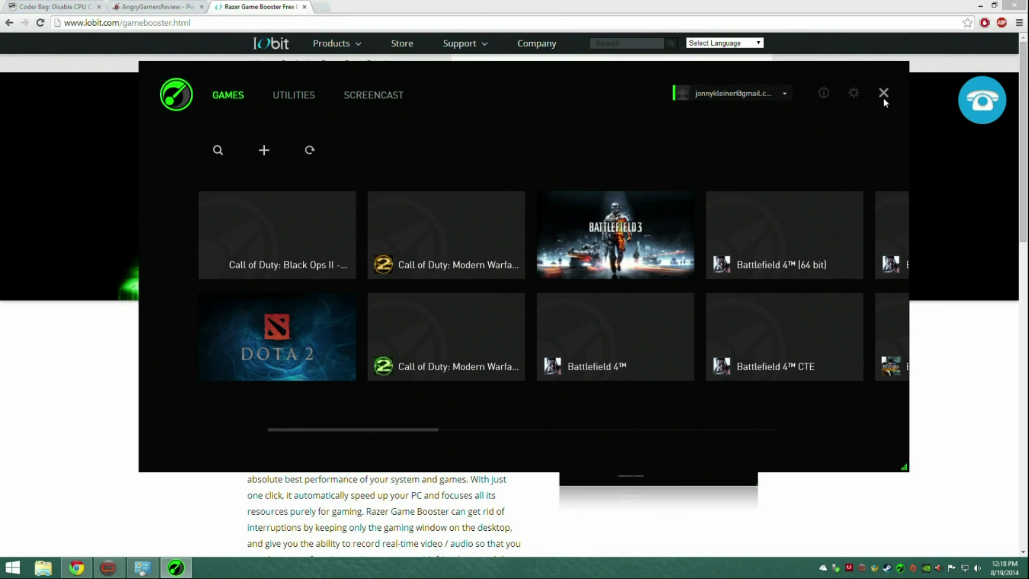
pyautogui.click(884, 99)
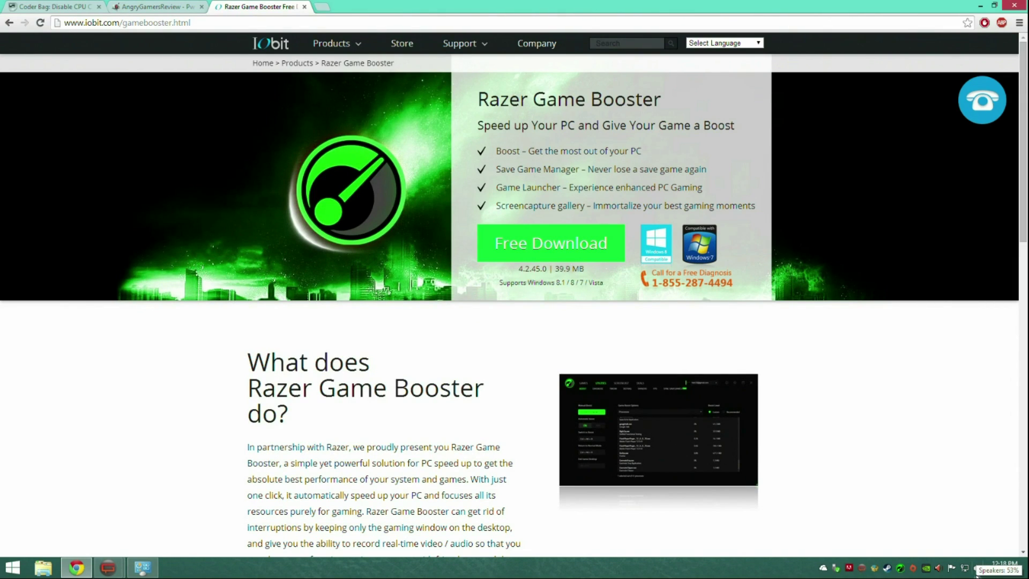
# Step: Put away the System window and launch NVIDIA Control Panel from its tray icon menu
pyautogui.click(152, 573)
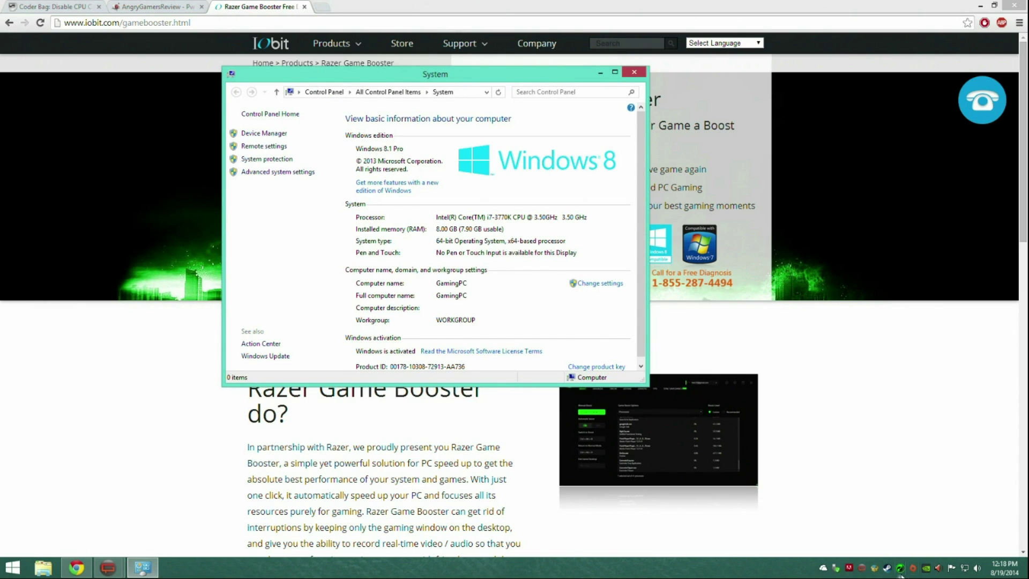
pyautogui.click(601, 71)
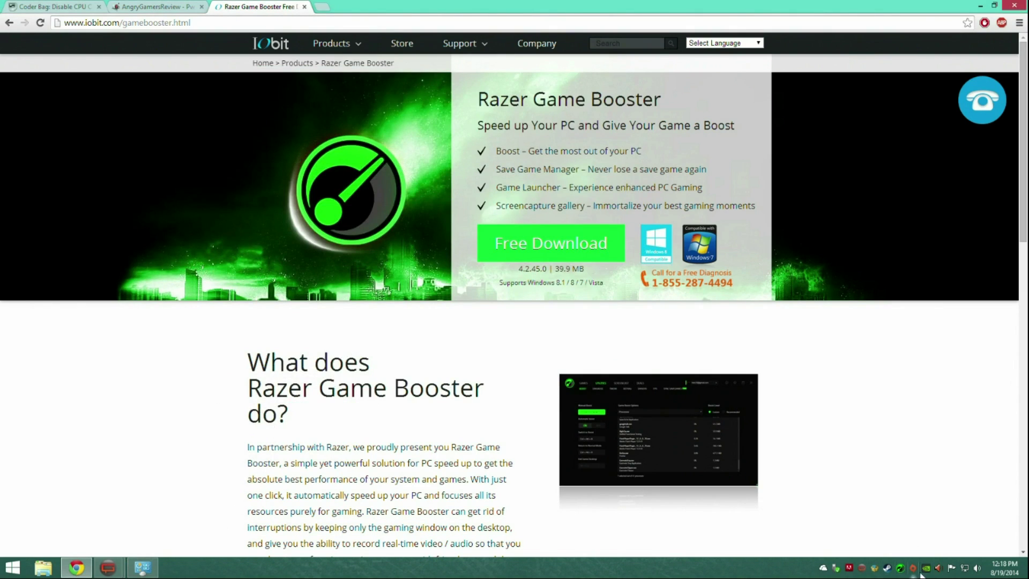
pyautogui.rightClick(929, 572)
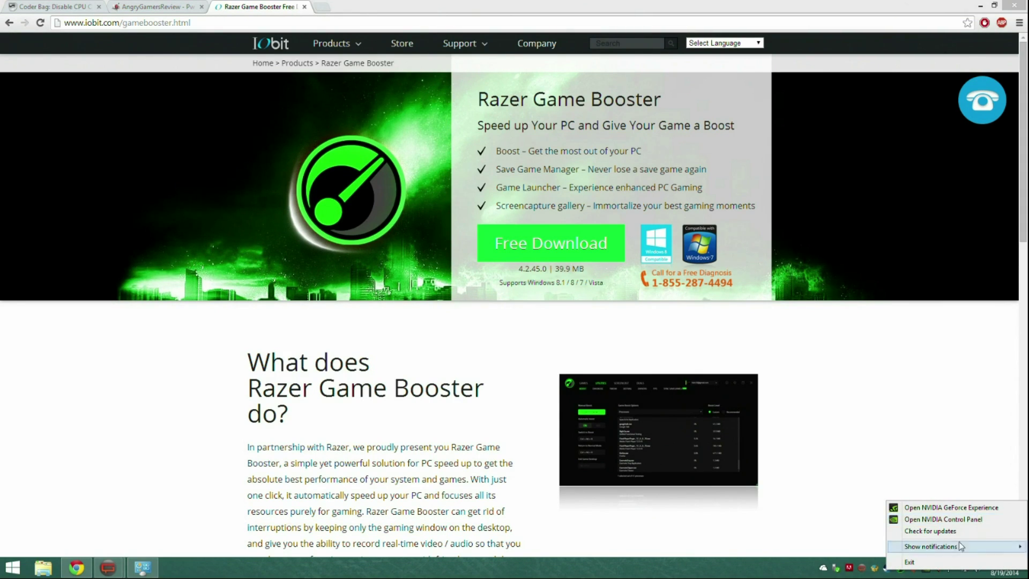
pyautogui.click(931, 531)
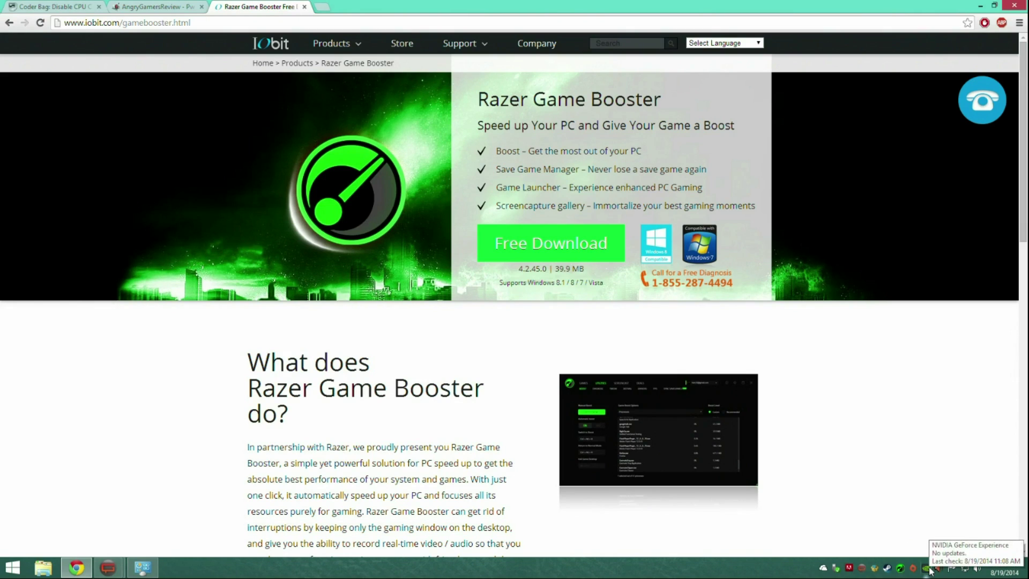
pyautogui.rightClick(928, 570)
pyautogui.click(940, 517)
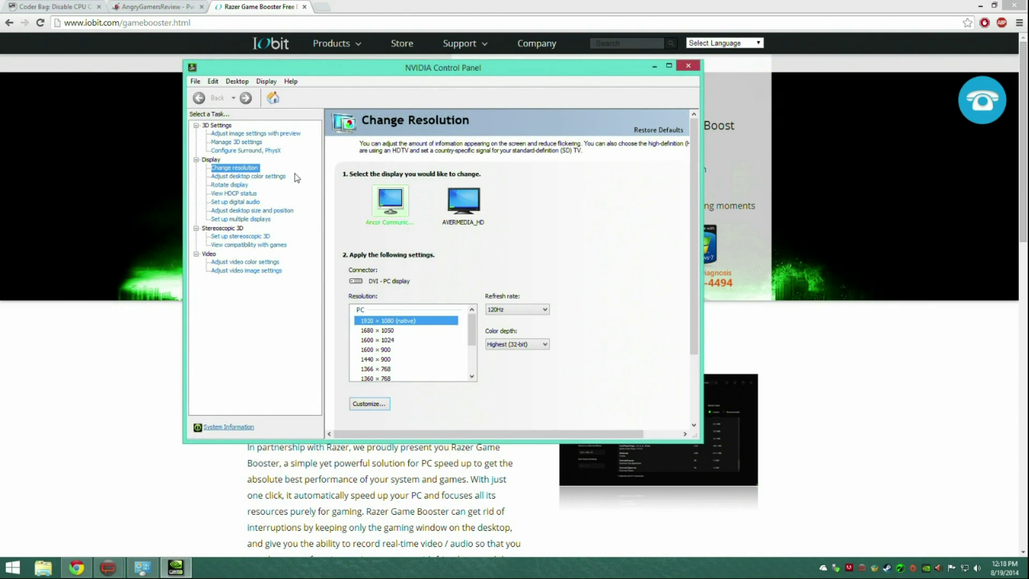
# Step: In Manage 3D settings, set Power management mode to Prefer maximum performance
pyautogui.click(245, 142)
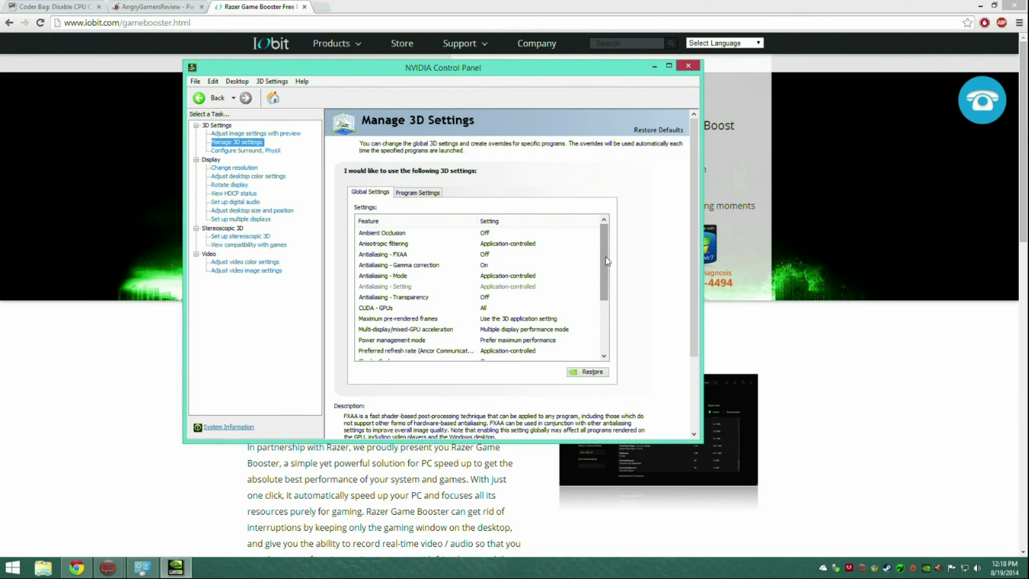
pyautogui.scroll(-1, 608, 261)
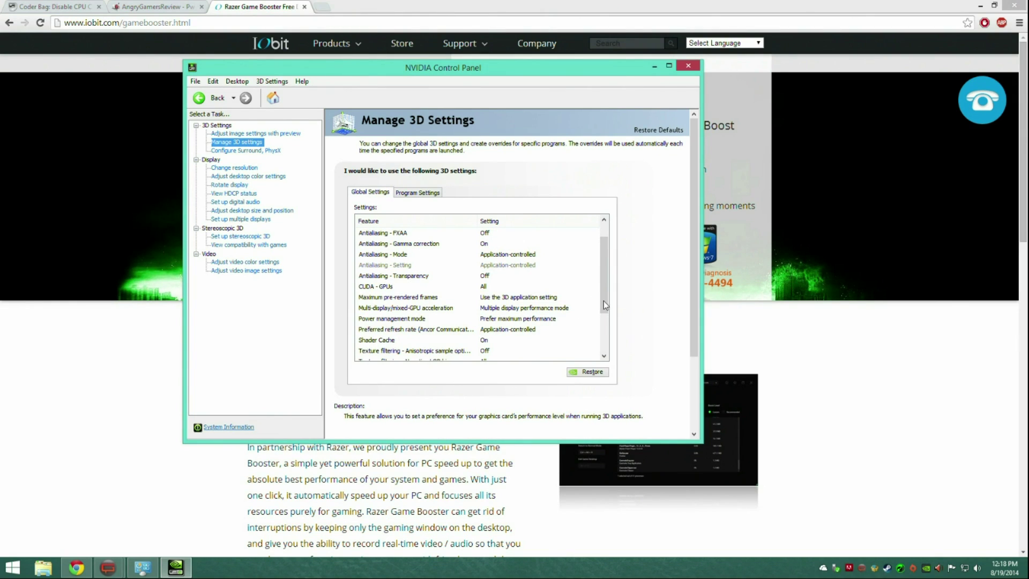
pyautogui.click(529, 318)
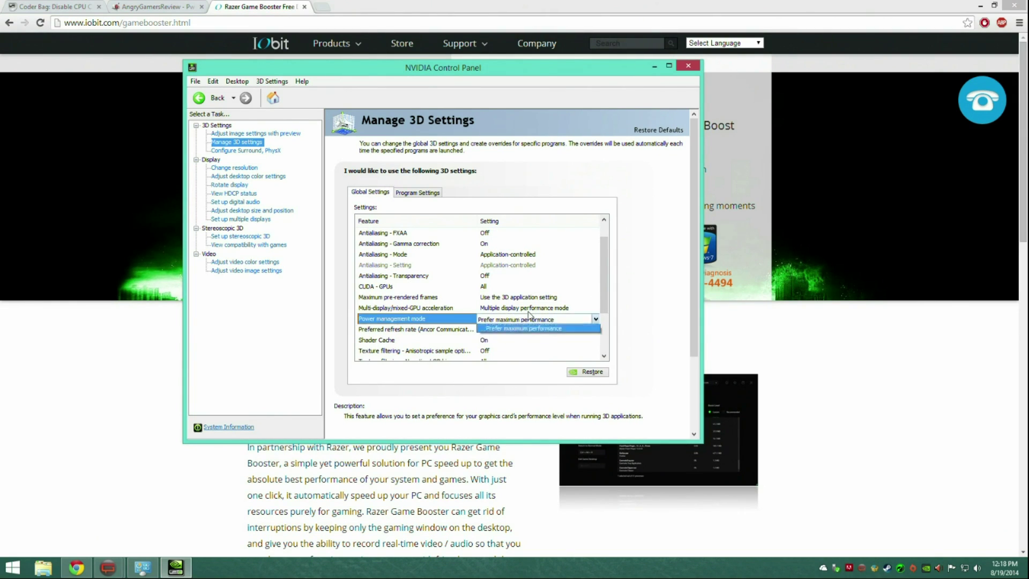
pyautogui.scroll(-1, 530, 316)
pyautogui.click(527, 288)
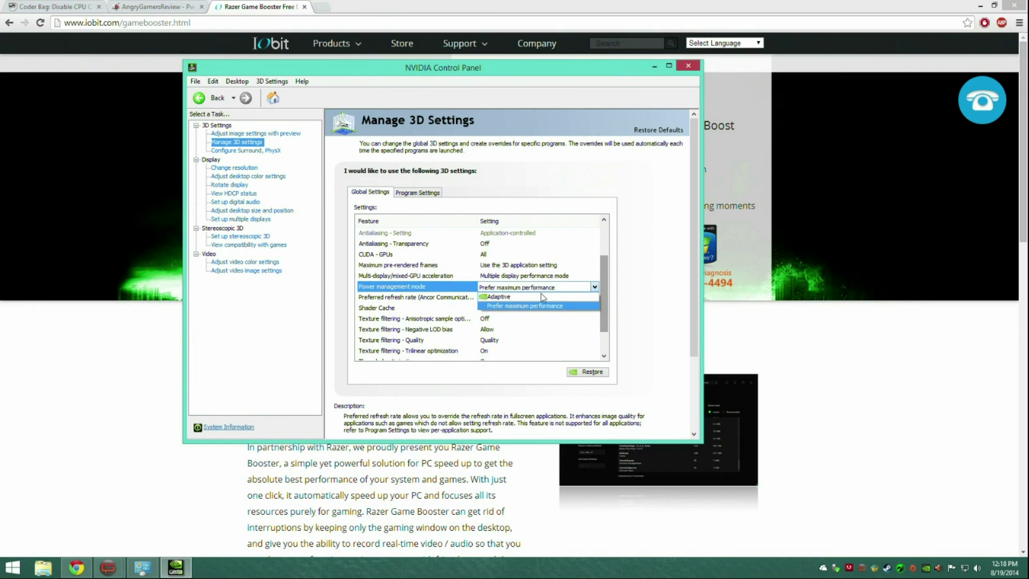
pyautogui.click(541, 303)
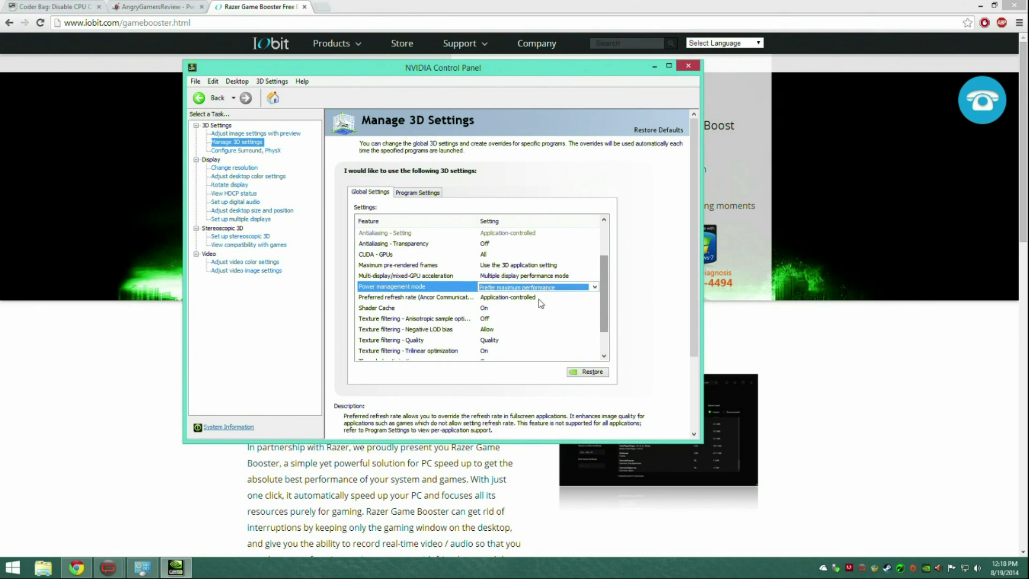
# Step: Leave the Preferred refresh rate setting at Application-controlled
pyautogui.click(546, 296)
pyautogui.click(546, 295)
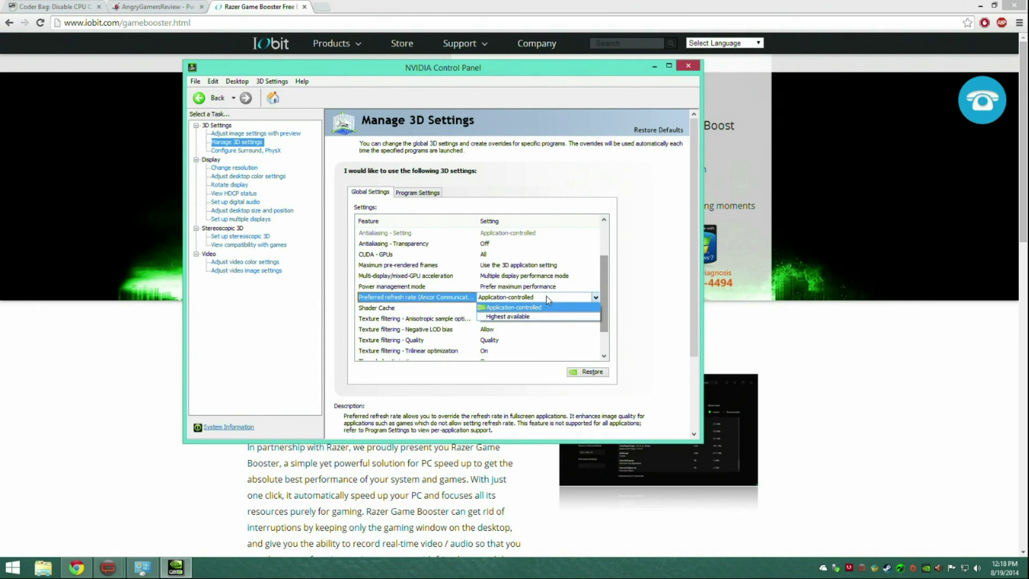
pyautogui.click(596, 295)
pyautogui.moveTo(600, 295); pyautogui.dragTo(607, 336)
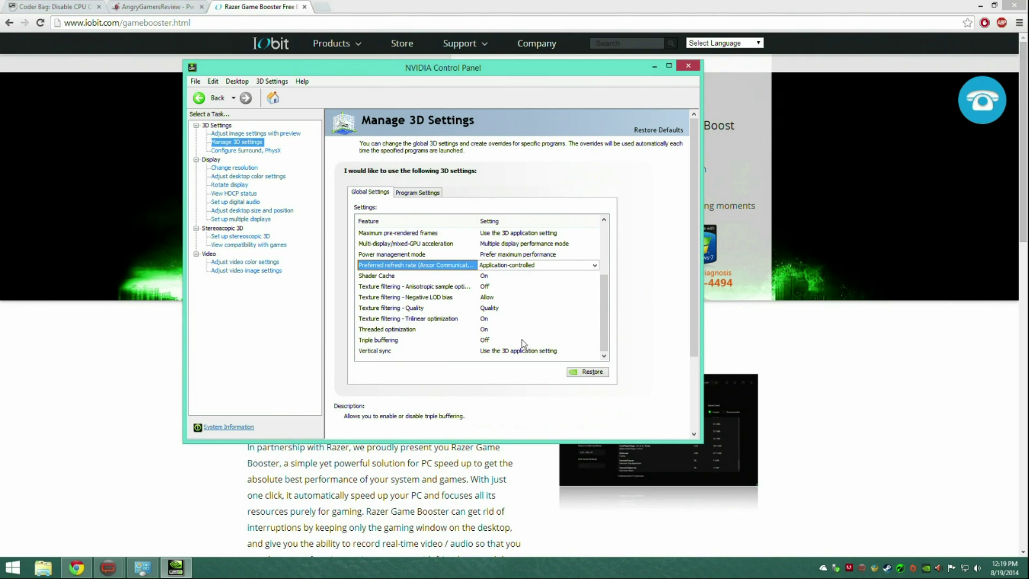
# Step: Set Threaded optimization to On and close NVIDIA Control Panel
pyautogui.click(511, 330)
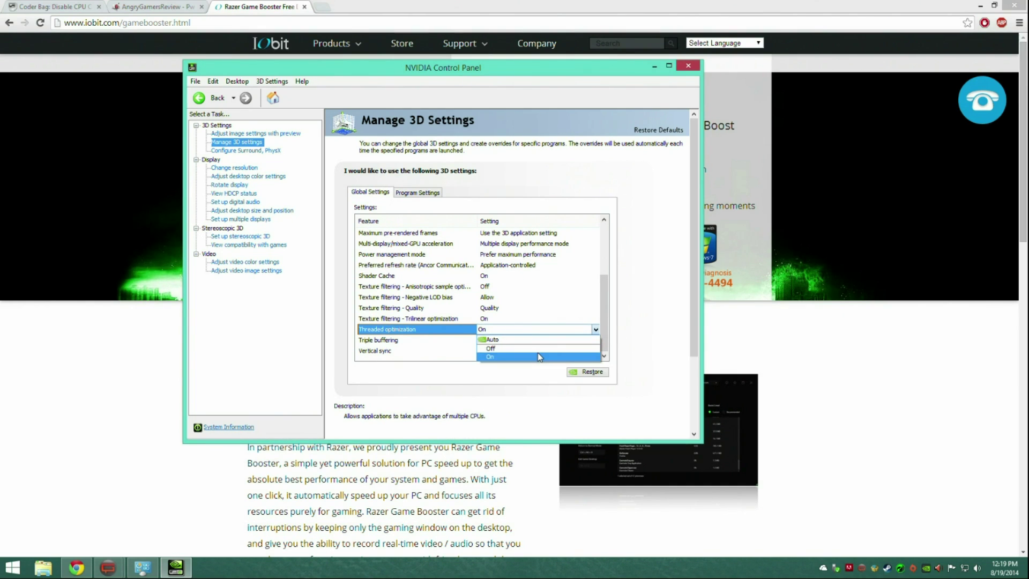
pyautogui.click(597, 331)
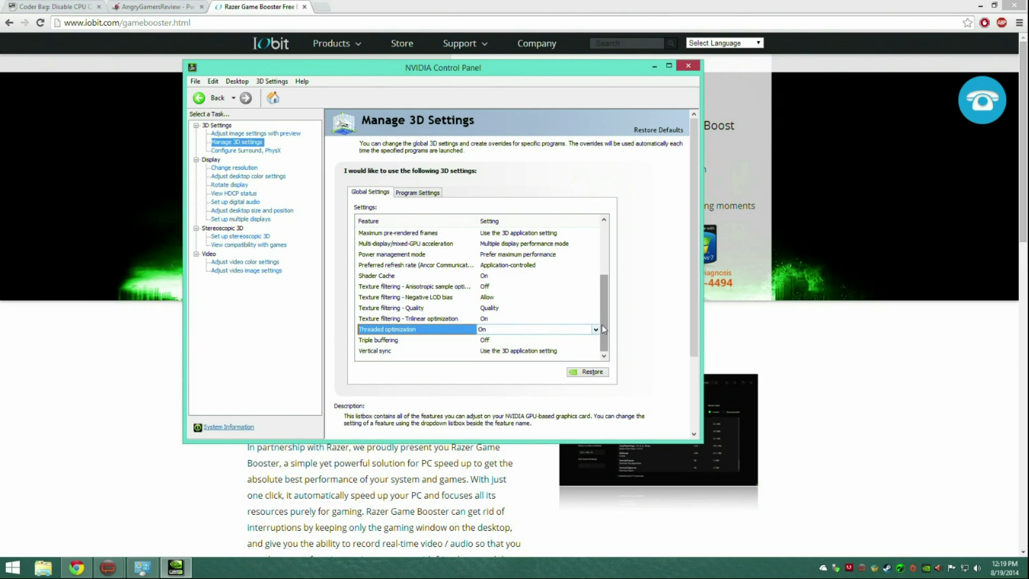
pyautogui.moveTo(603, 325)
pyautogui.mouseDown()
pyautogui.moveTo(612, 268)
pyautogui.moveTo(610, 336)
pyautogui.moveTo(611, 255)
pyautogui.moveTo(614, 331)
pyautogui.mouseUp()
pyautogui.moveTo(613, 329)
pyautogui.mouseDown()
pyautogui.moveTo(613, 249)
pyautogui.moveTo(614, 326)
pyautogui.mouseUp()
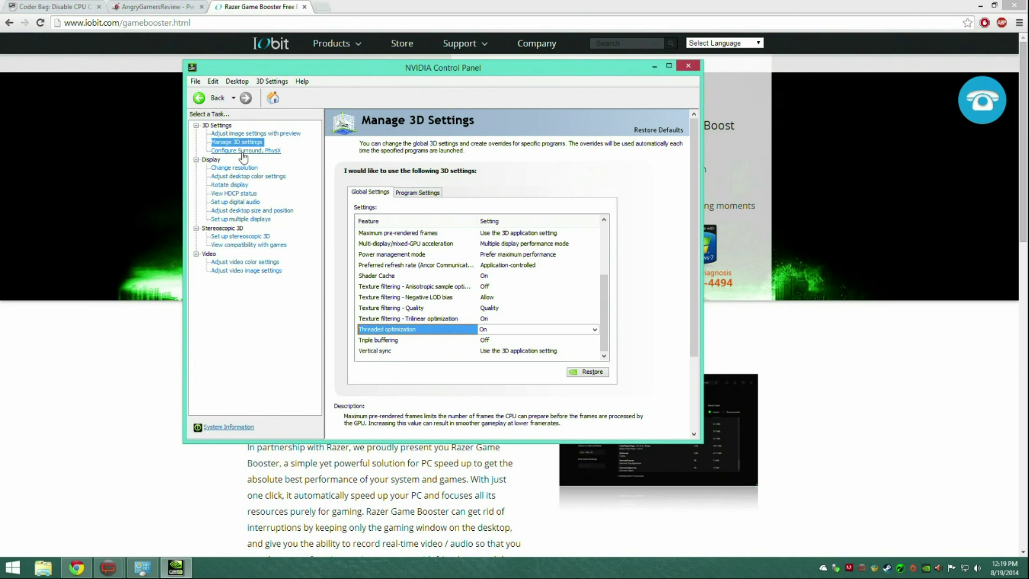
pyautogui.click(687, 67)
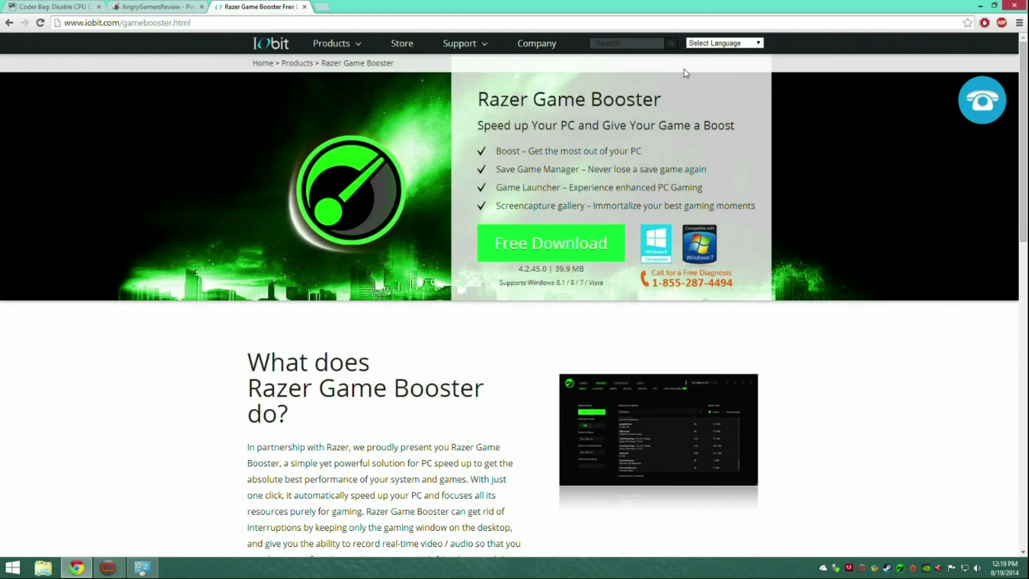
# Step: Open This PC's Properties to show the System window, then move it lower on screen
pyautogui.click(43, 567)
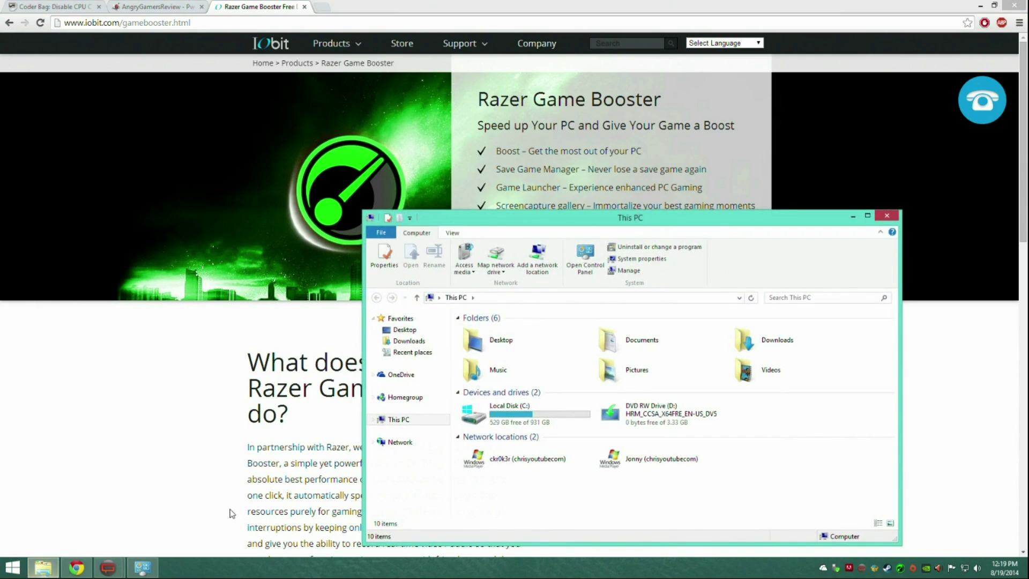
pyautogui.press('super+Pause')
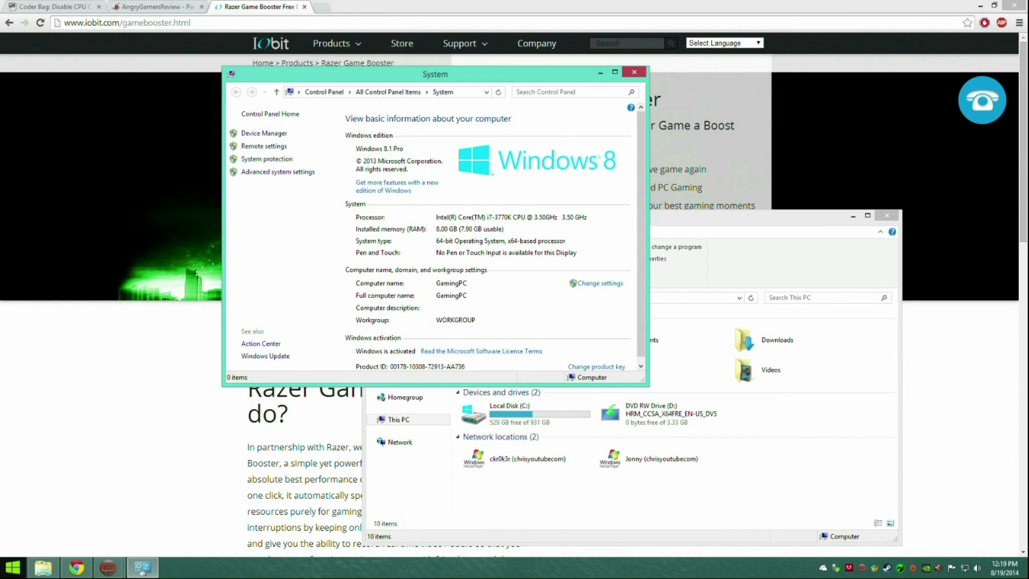
pyautogui.click(12, 568)
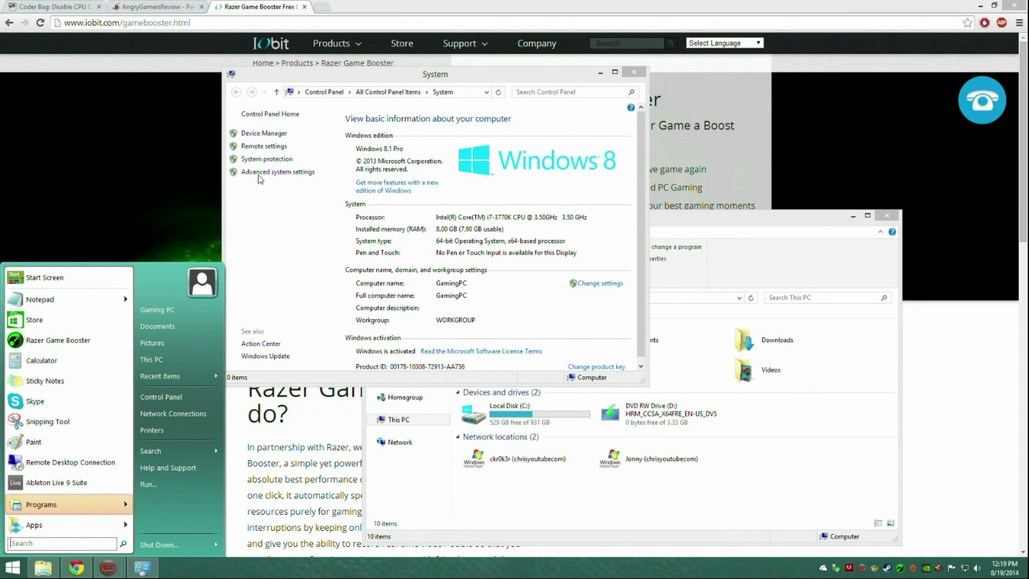
pyautogui.click(39, 571)
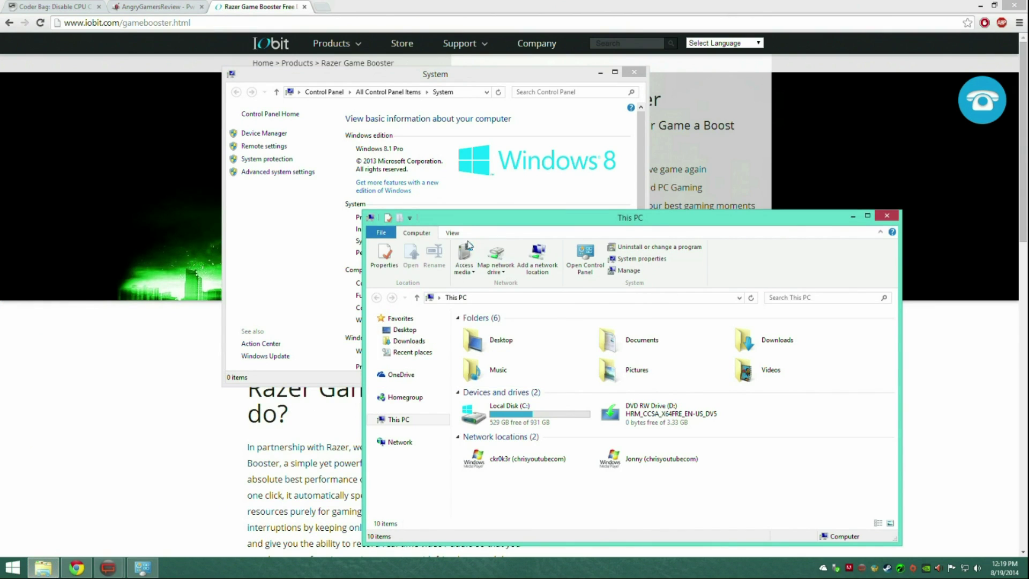
pyautogui.rightClick(407, 422)
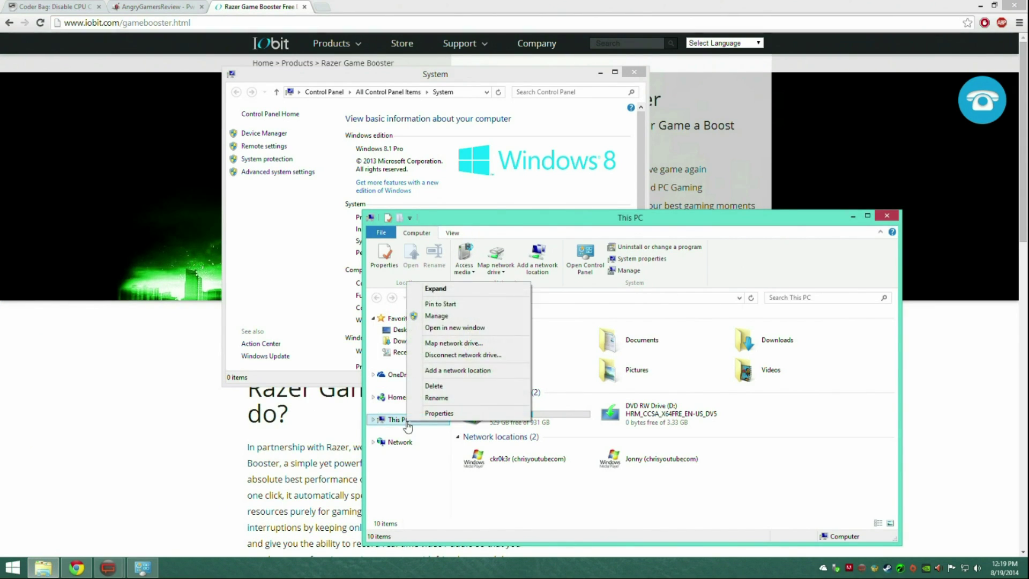
pyautogui.click(442, 414)
pyautogui.moveTo(372, 74); pyautogui.dragTo(381, 122)
# Step: Set drive C: to No paging file in Virtual Memory and confirm all System Properties dialogs
pyautogui.click(273, 220)
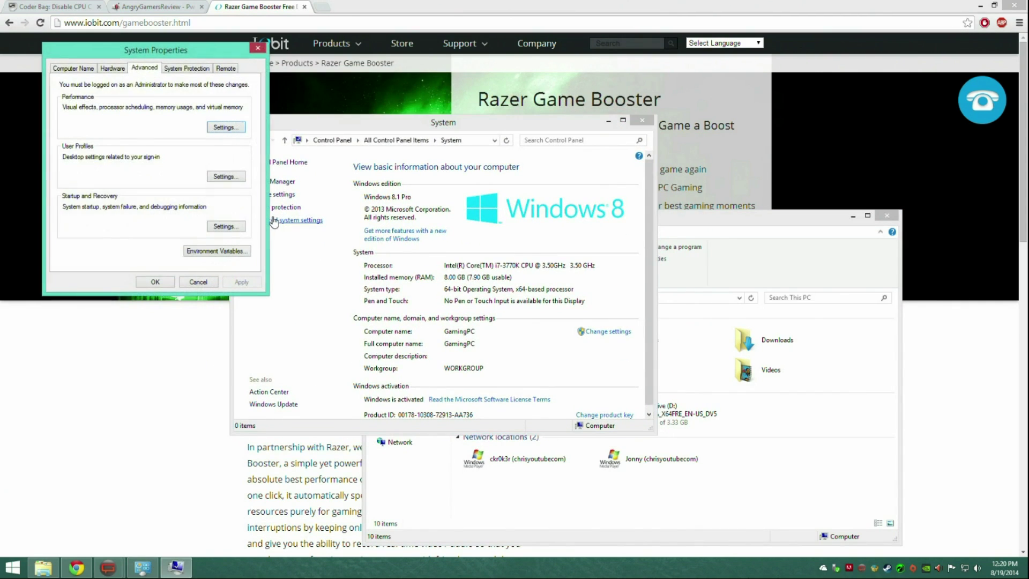
pyautogui.click(107, 68)
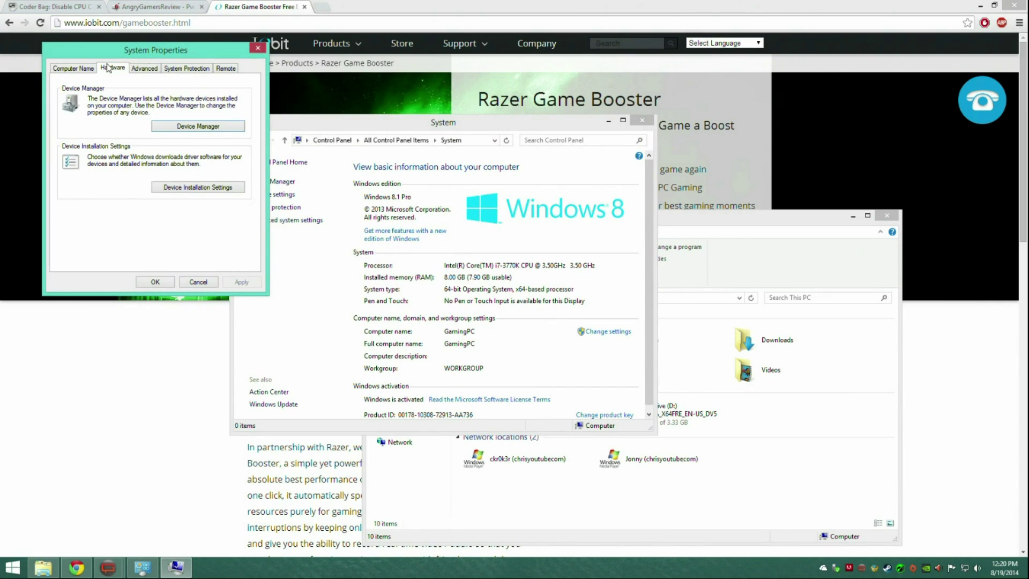
pyautogui.click(144, 67)
pyautogui.click(226, 128)
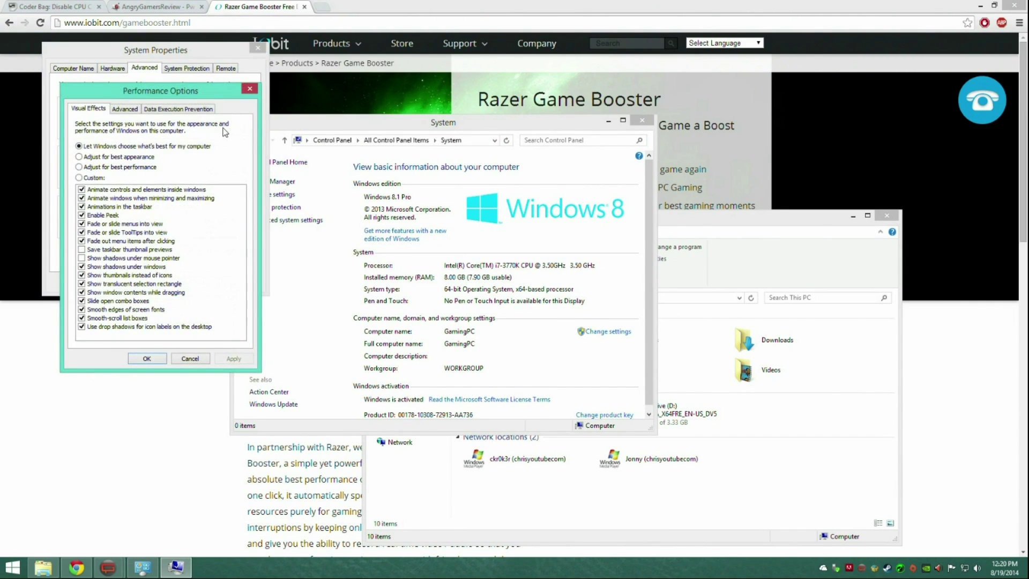
pyautogui.click(125, 109)
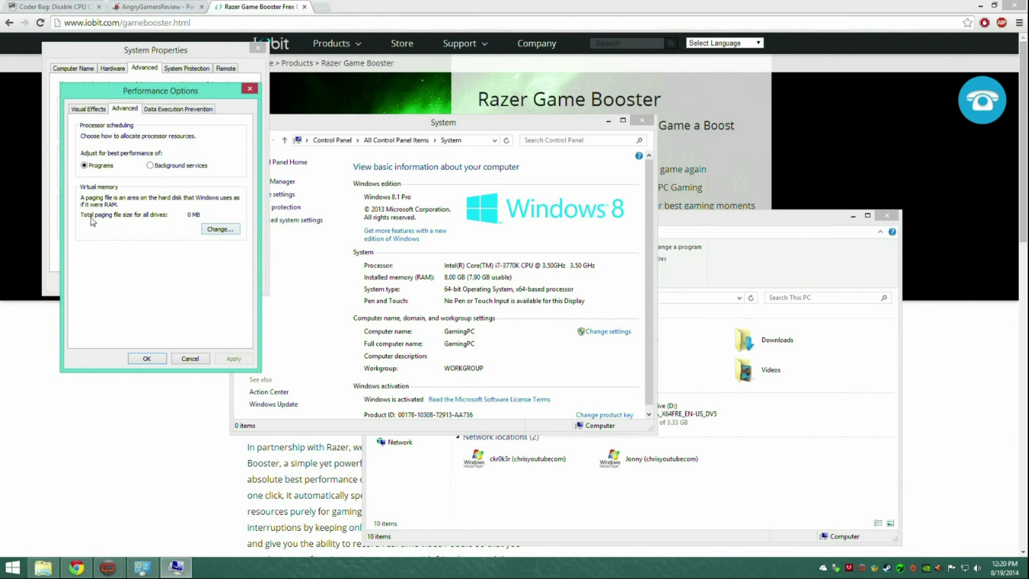
pyautogui.click(220, 229)
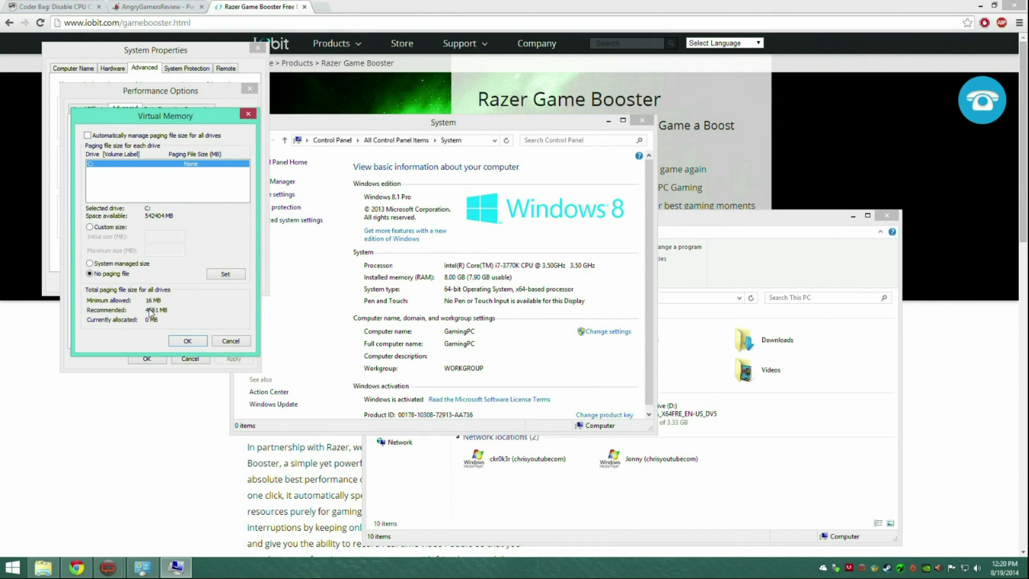
pyautogui.click(181, 341)
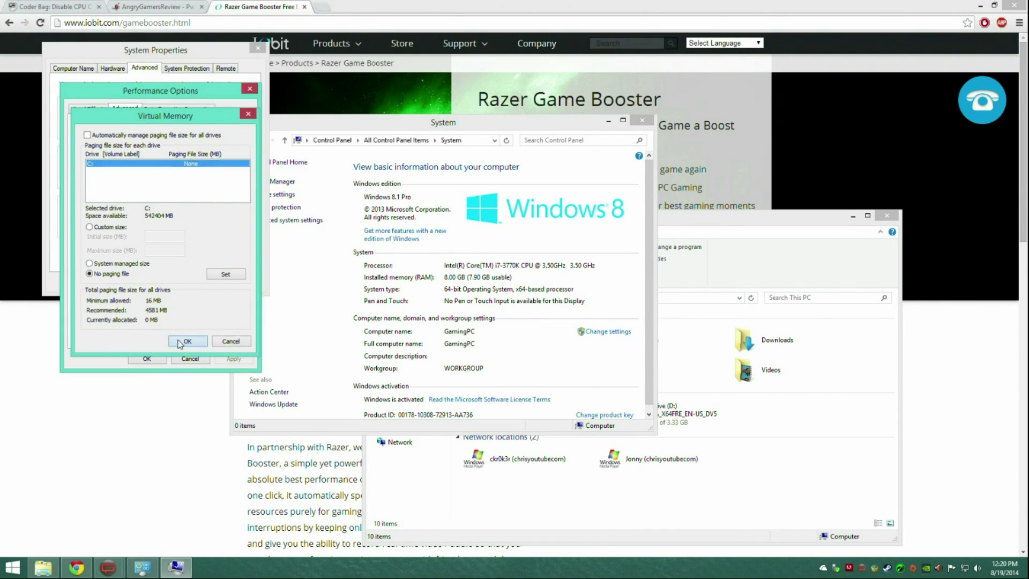
pyautogui.click(147, 358)
pyautogui.click(160, 288)
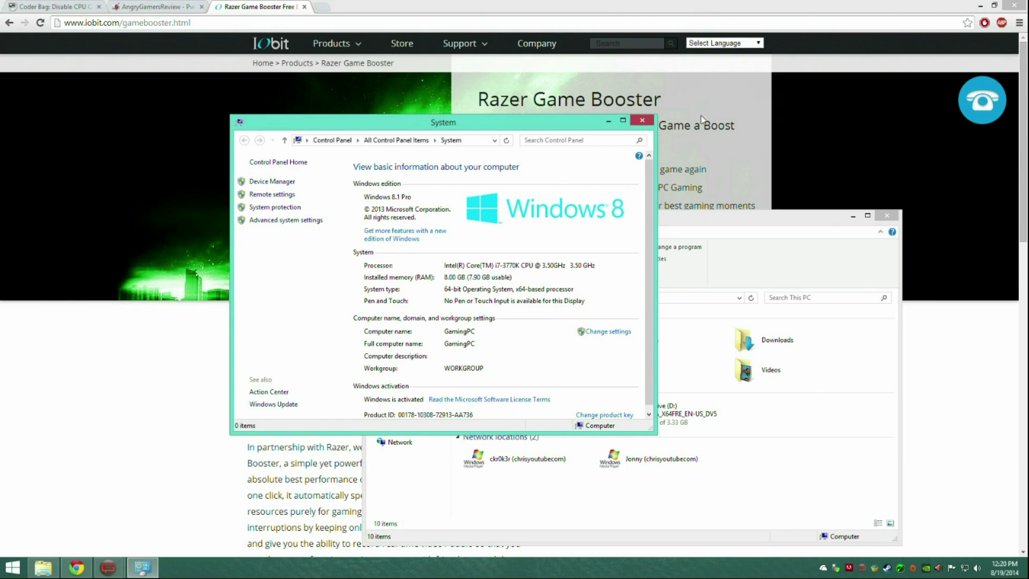
# Step: Close the System window, minimize Chrome, and close the This PC Explorer window
pyautogui.click(646, 120)
pyautogui.moveTo(531, 5)
pyautogui.mouseDown()
pyautogui.moveTo(542, 61)
pyautogui.moveTo(528, 5)
pyautogui.mouseUp()
pyautogui.moveTo(370, 5); pyautogui.dragTo(444, 4)
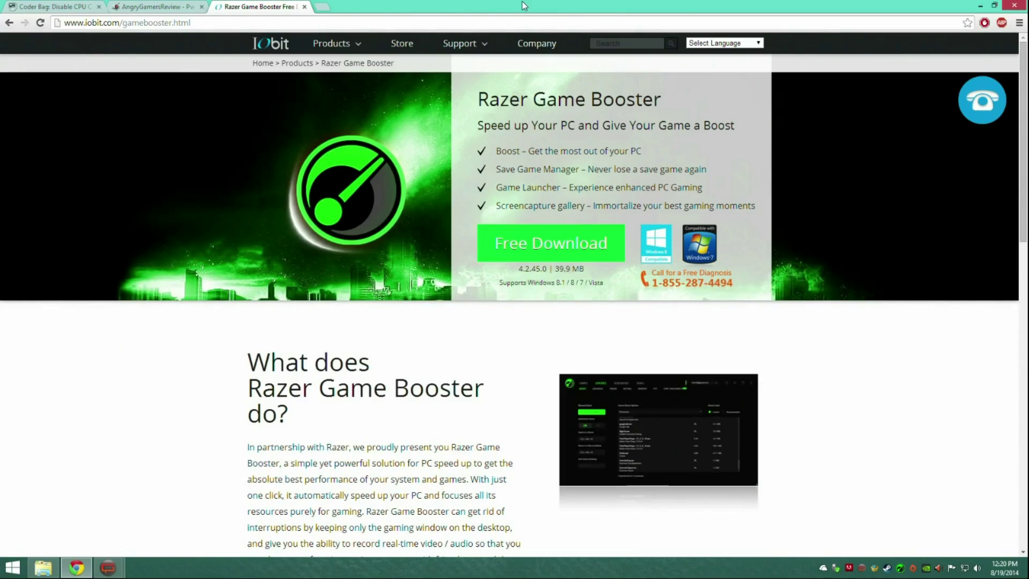
pyautogui.moveTo(522, 3); pyautogui.dragTo(529, 63)
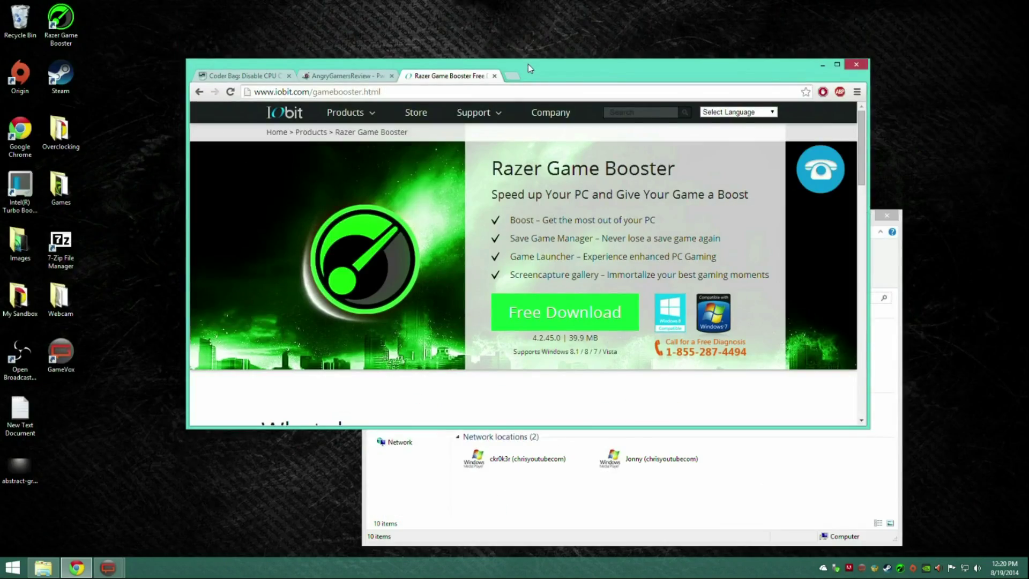
pyautogui.click(824, 66)
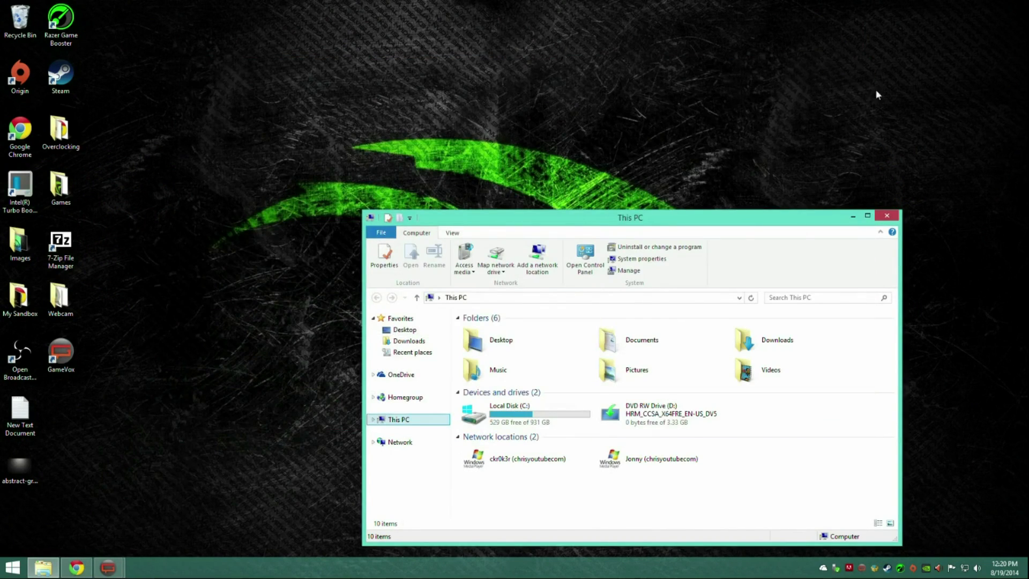
pyautogui.click(891, 215)
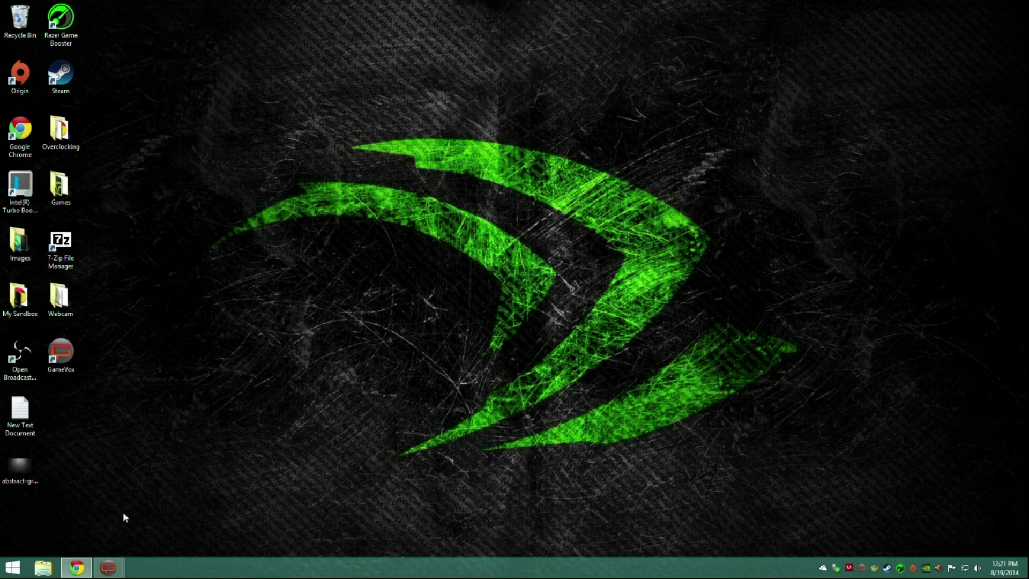
pyautogui.moveTo(80, 566)
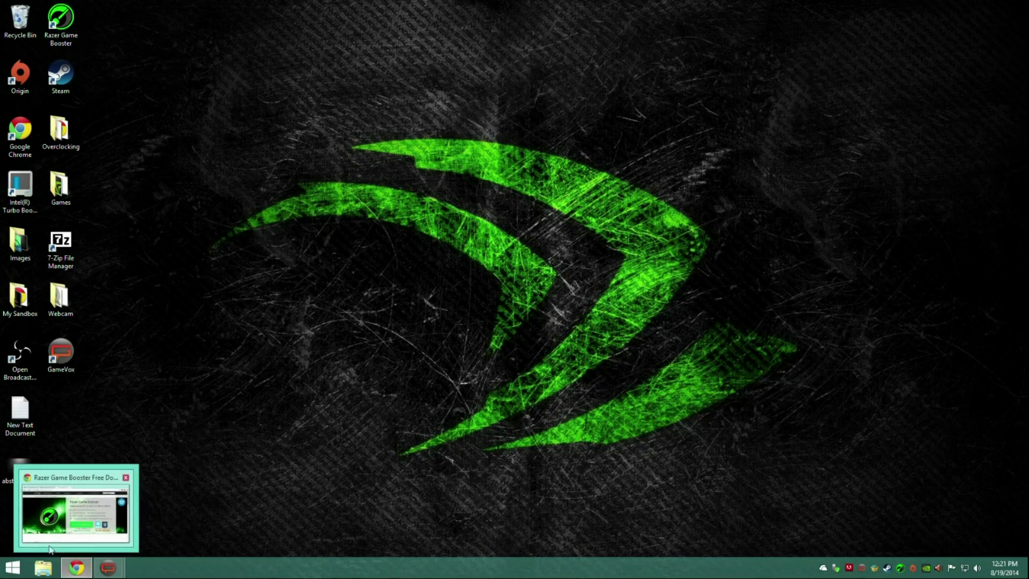
# Step: Restore Chrome on the Razer Game Booster page and reposition its window
pyautogui.click(76, 573)
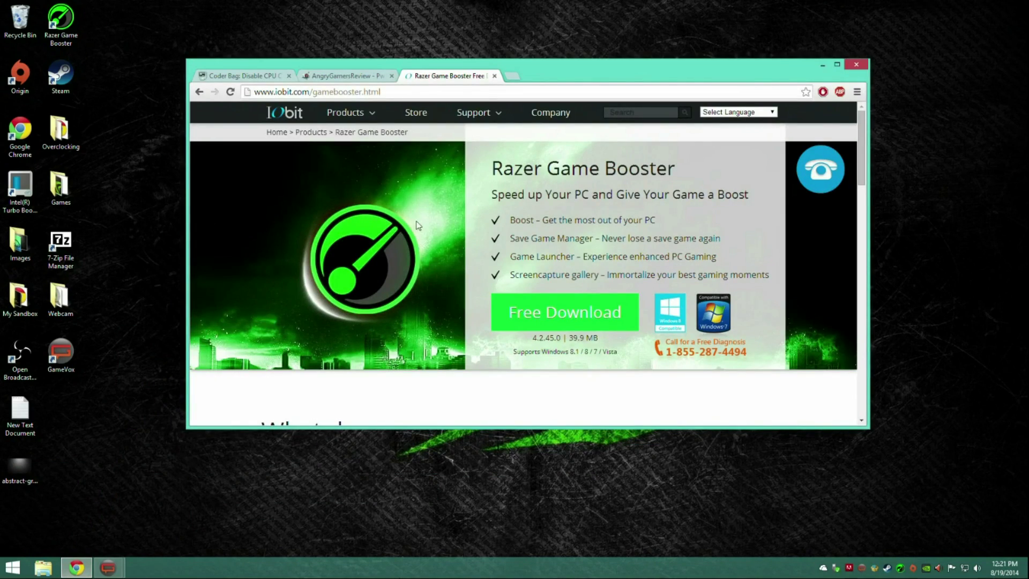
pyautogui.moveTo(598, 68); pyautogui.dragTo(573, 133)
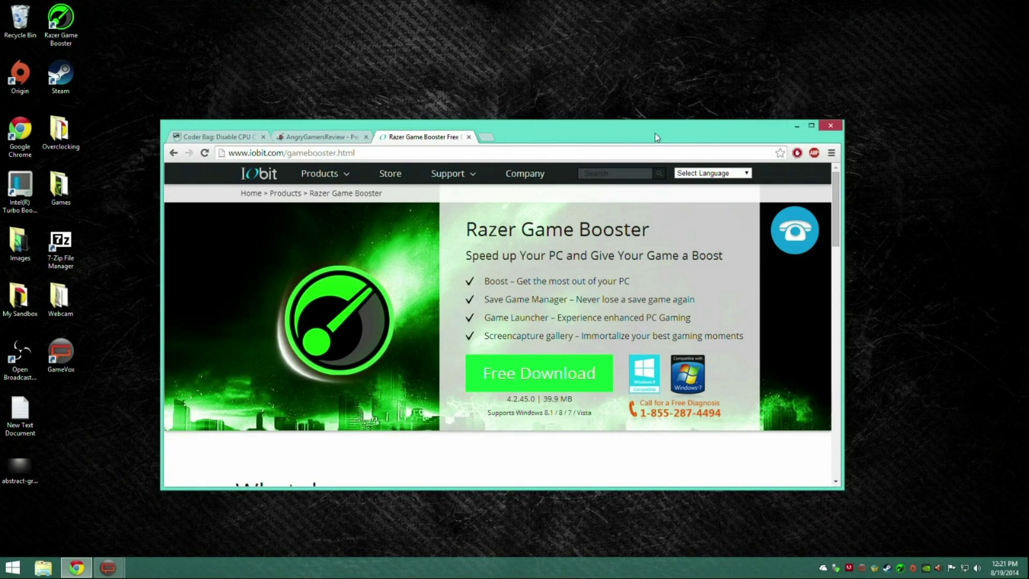
pyautogui.moveTo(647, 130); pyautogui.dragTo(652, 5)
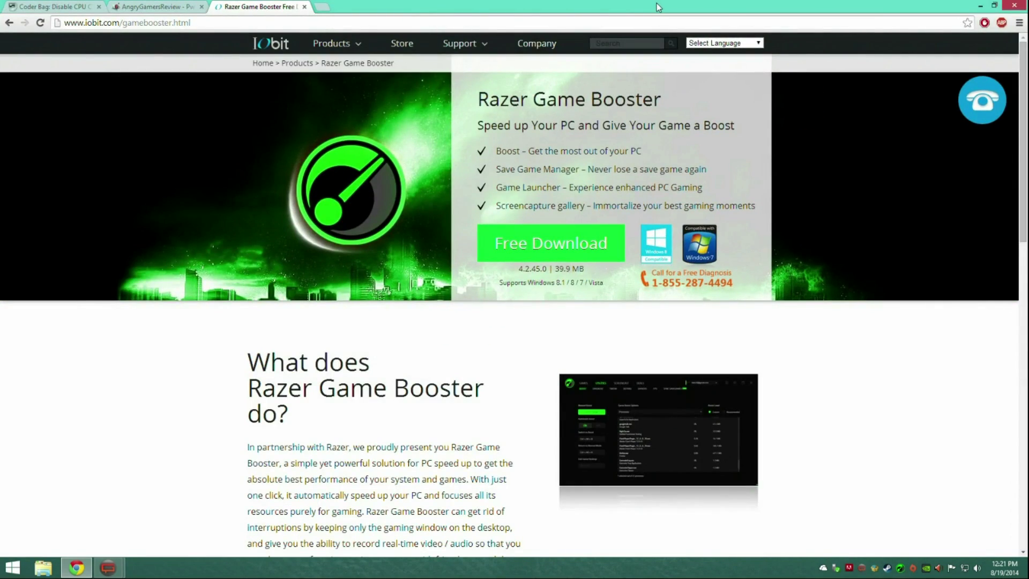
pyautogui.moveTo(659, 7); pyautogui.dragTo(667, 54)
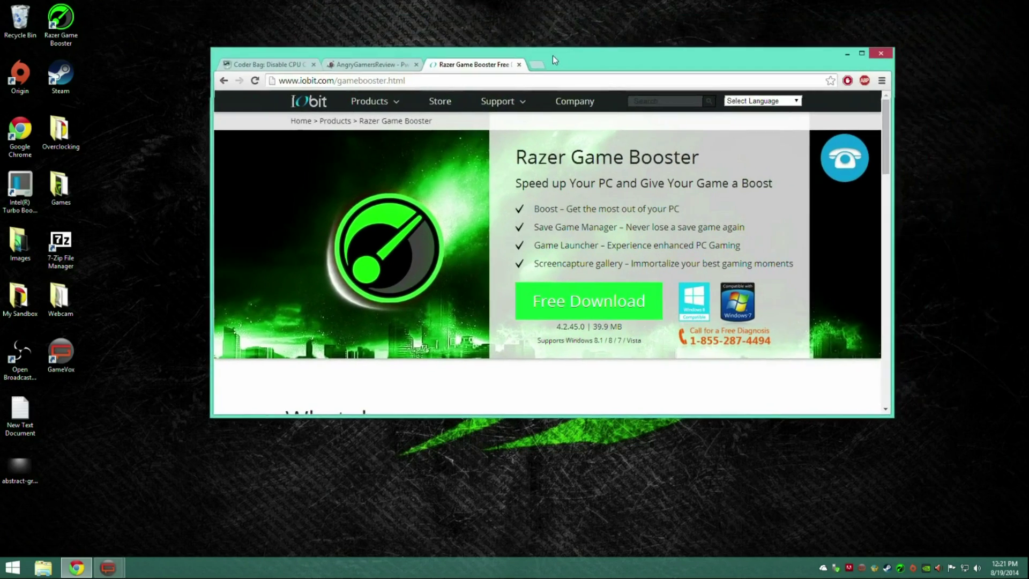
pyautogui.click(846, 56)
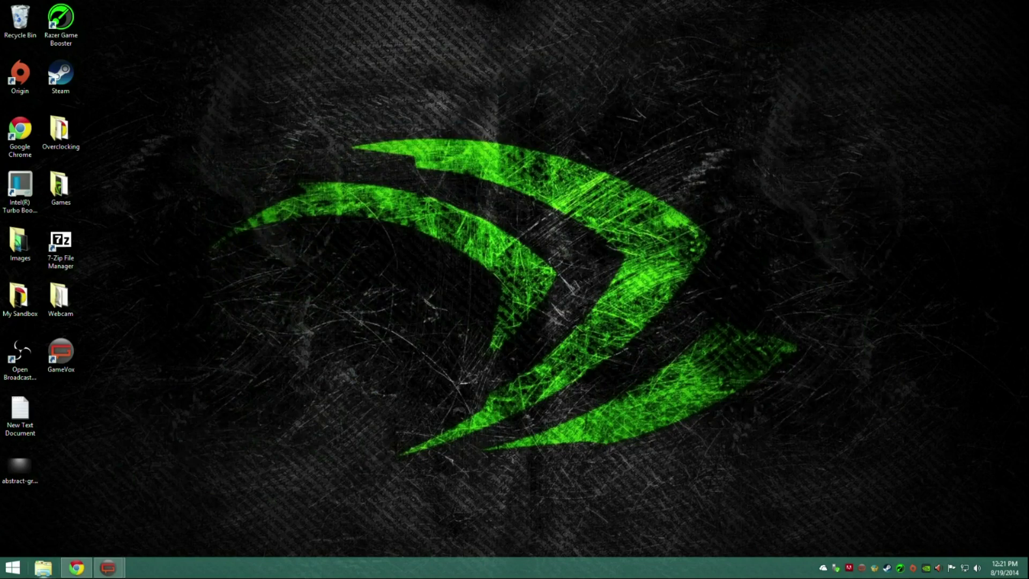
pyautogui.click(82, 571)
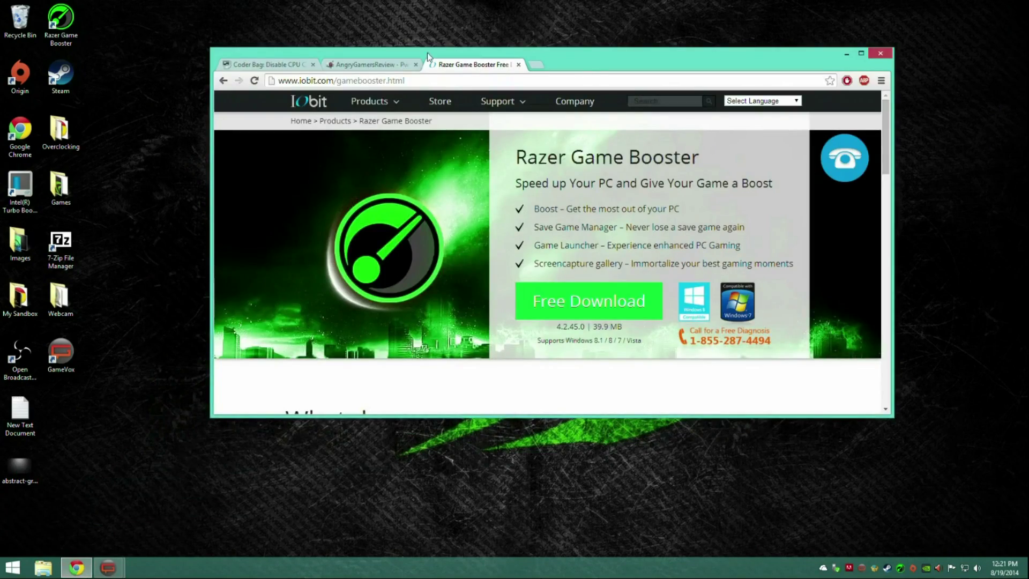
# Step: Switch to the AngryGamersReview tab and toggle maximize, leaving Chrome in a smaller window
pyautogui.click(370, 64)
pyautogui.doubleClick(655, 66)
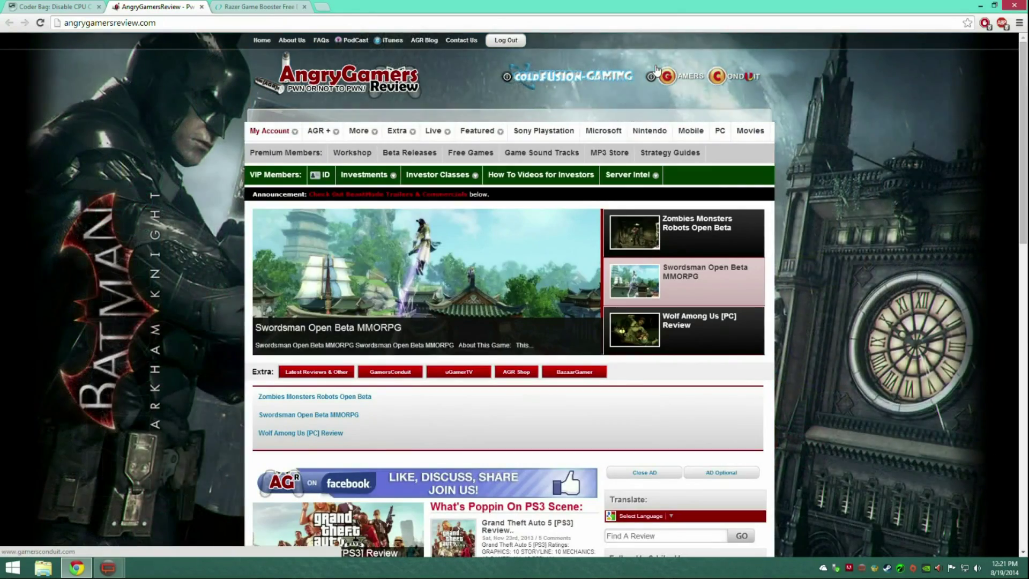
pyautogui.doubleClick(764, 5)
pyautogui.doubleClick(774, 53)
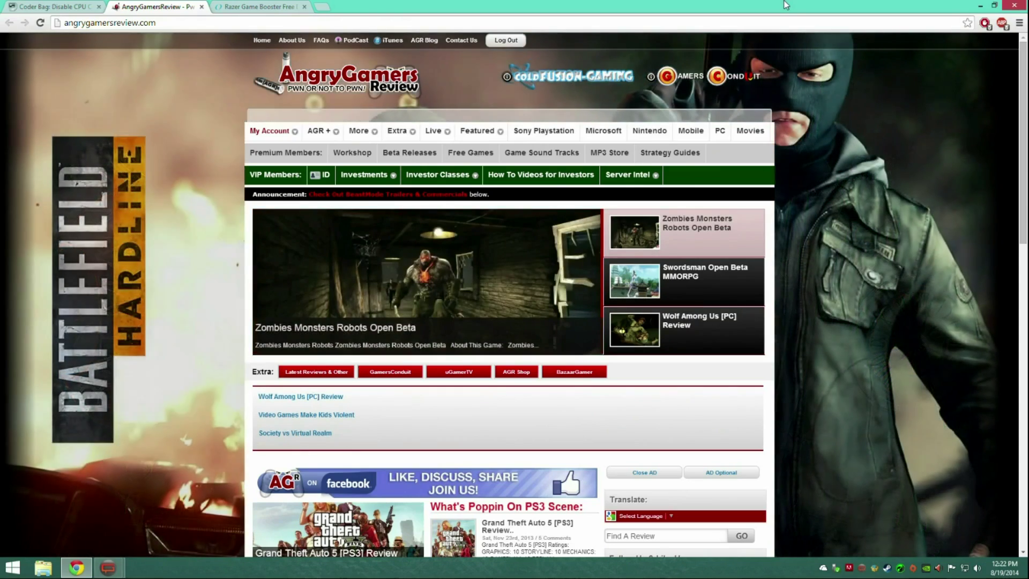
pyautogui.doubleClick(786, 5)
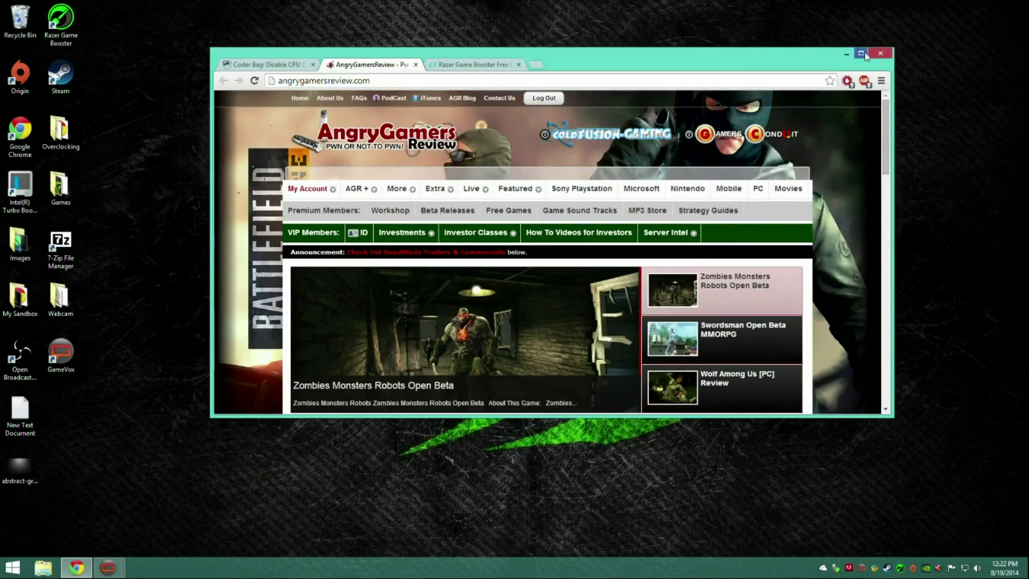